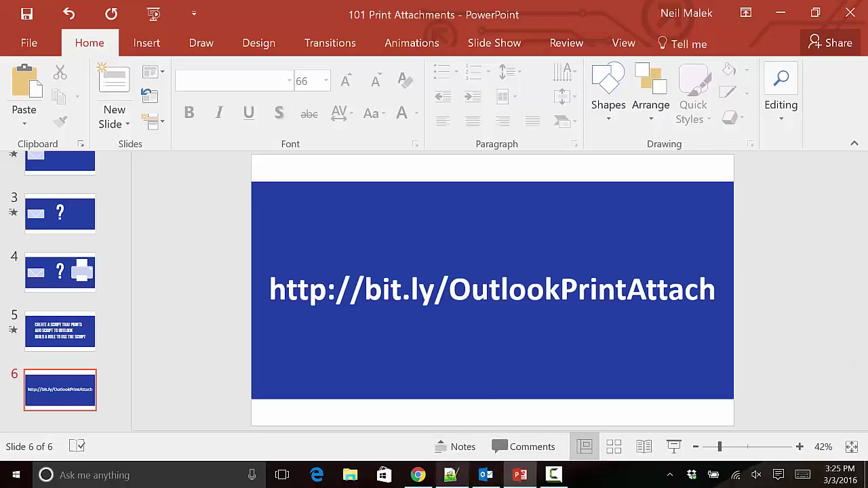
# Bring up the Notepad++ script and highlight the AttachmentPrint name and the sTempFolder declaration.
pyautogui.click(451, 475)
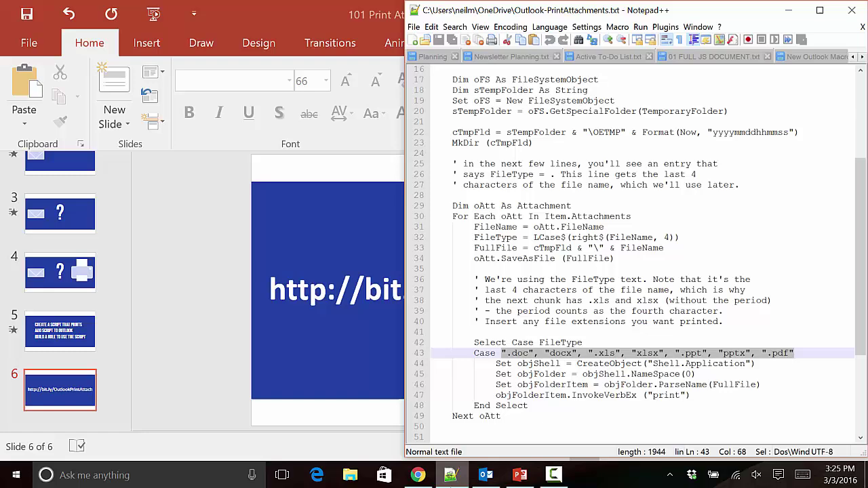
pyautogui.click(570, 233)
pyautogui.scroll(5, 570, 232)
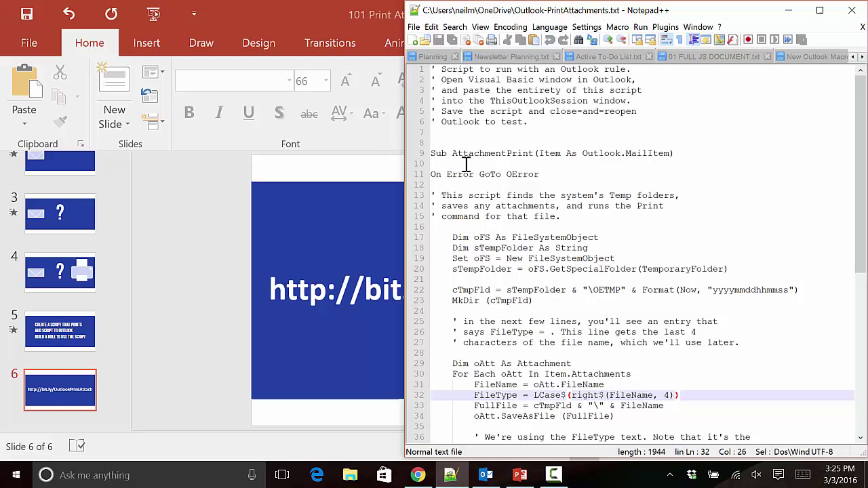
pyautogui.moveTo(453, 153); pyautogui.dragTo(534, 154)
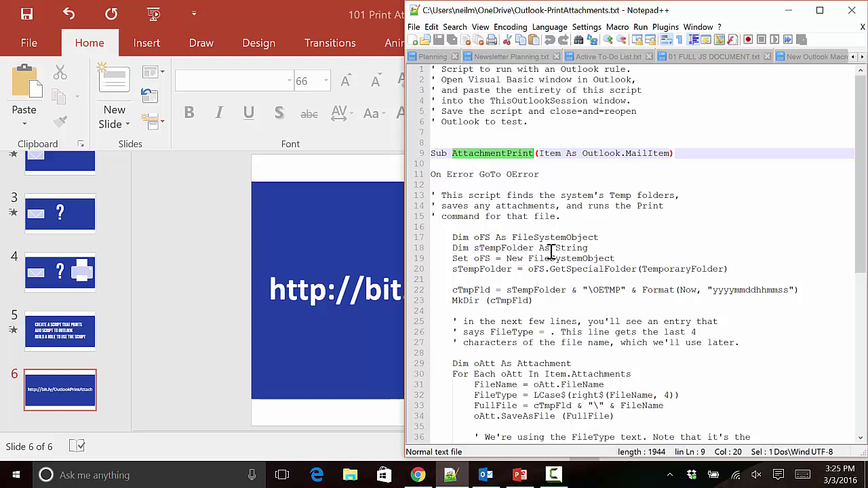
pyautogui.moveTo(453, 248); pyautogui.dragTo(589, 248)
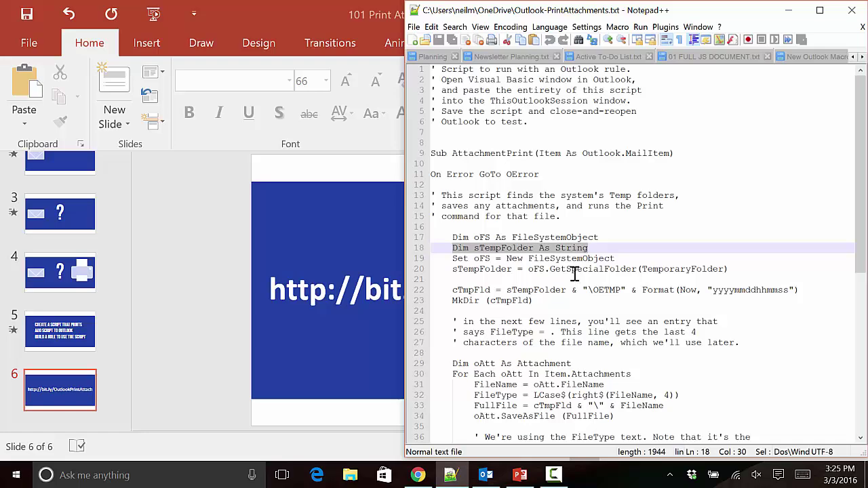
# Highlight the For Each attachment loop and the FileType assignment on line 32.
pyautogui.scroll(-2, 574, 271)
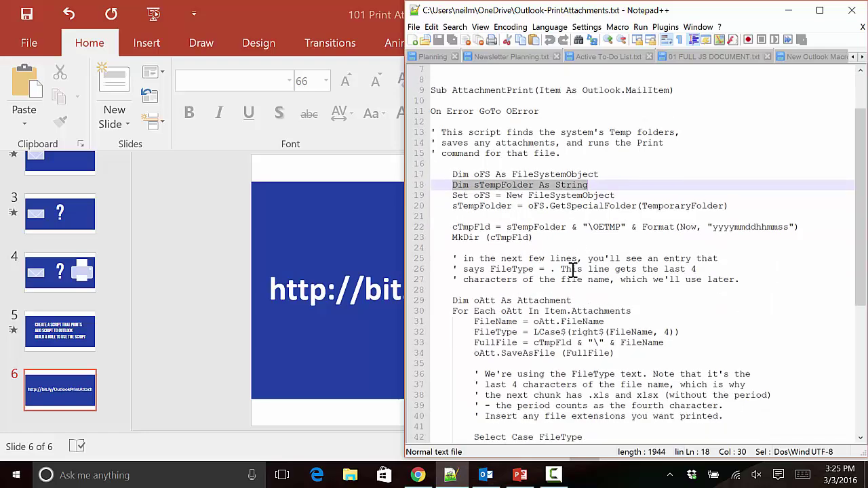
pyautogui.scroll(-3, 574, 271)
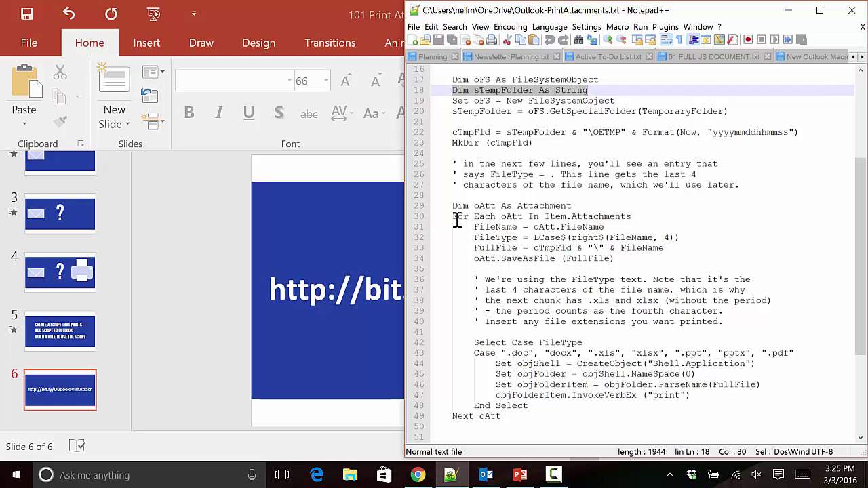
pyautogui.moveTo(452, 217); pyautogui.dragTo(652, 218)
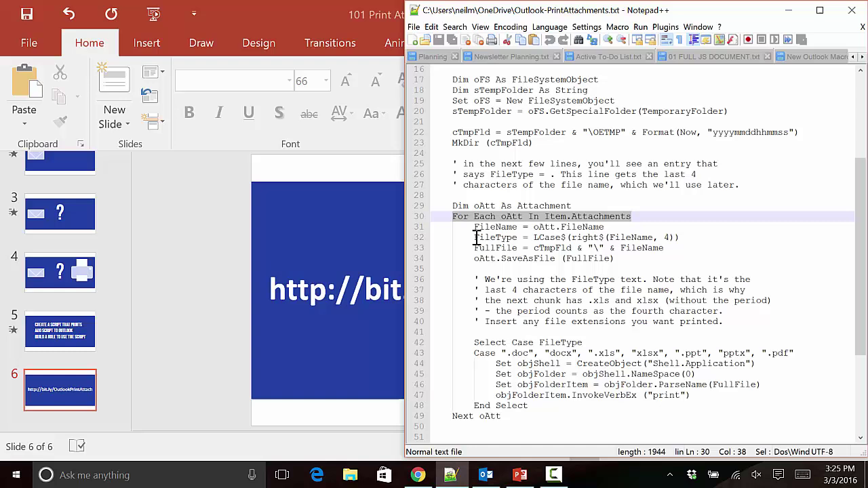
pyautogui.moveTo(475, 237); pyautogui.dragTo(672, 239)
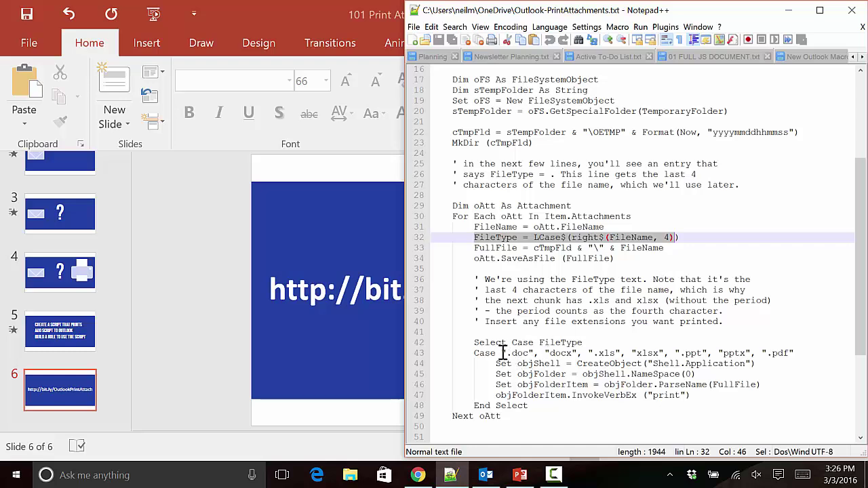
# Highlight the printable extensions on line 43, then switch to the Outlook inbox.
pyautogui.moveTo(503, 353); pyautogui.dragTo(804, 350)
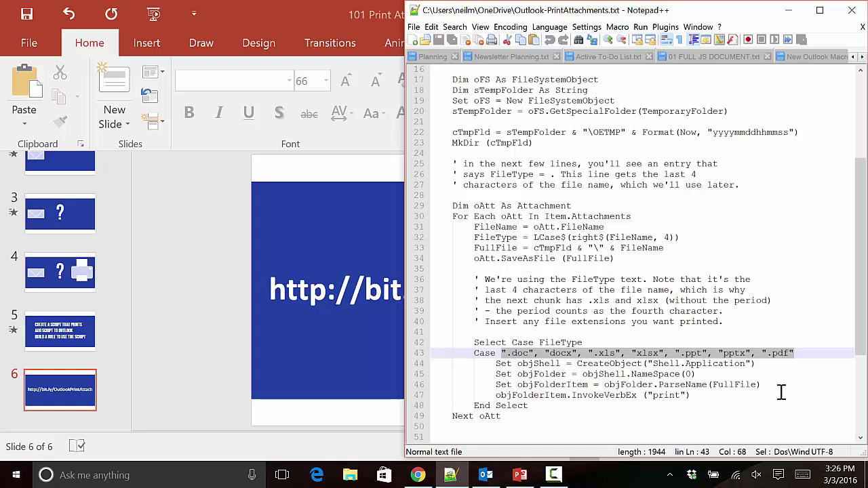
pyautogui.click(755, 364)
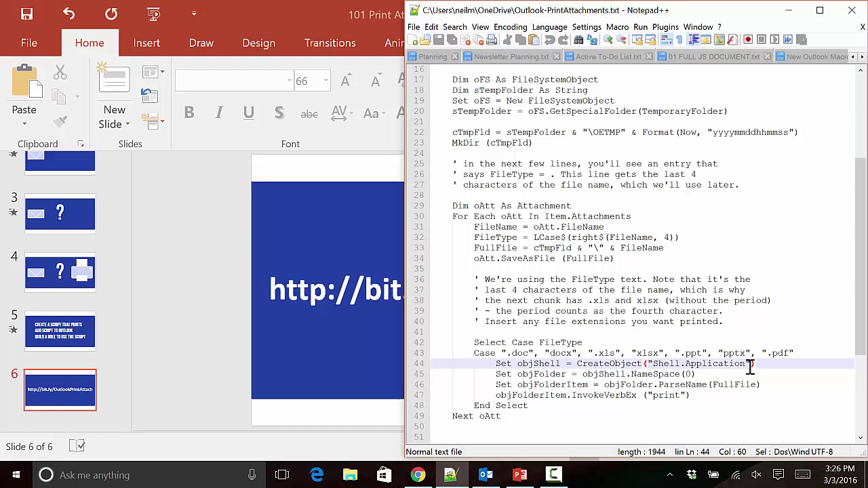
pyautogui.click(483, 477)
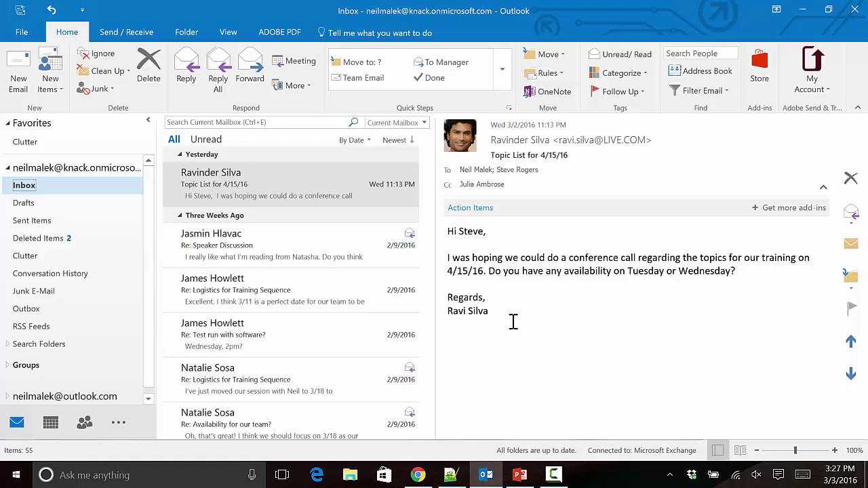
# Tick Developer under Main Tabs in Customize the Ribbon and apply with OK.
pyautogui.rightClick(319, 97)
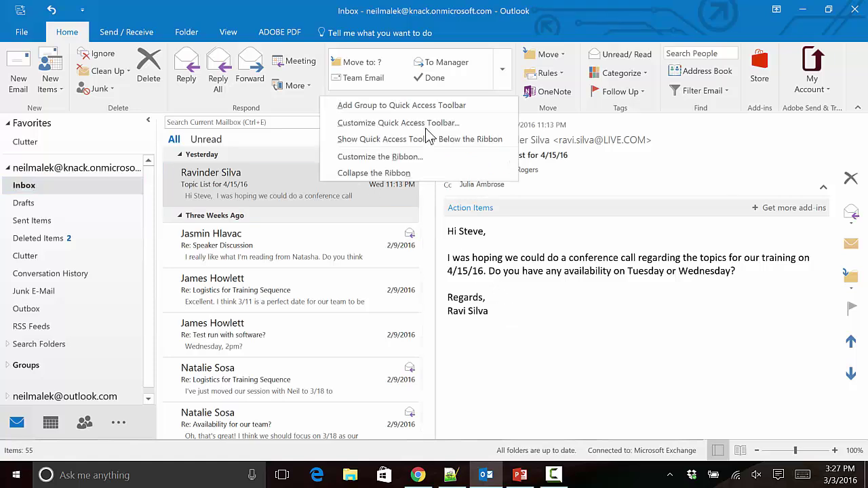
pyautogui.click(372, 158)
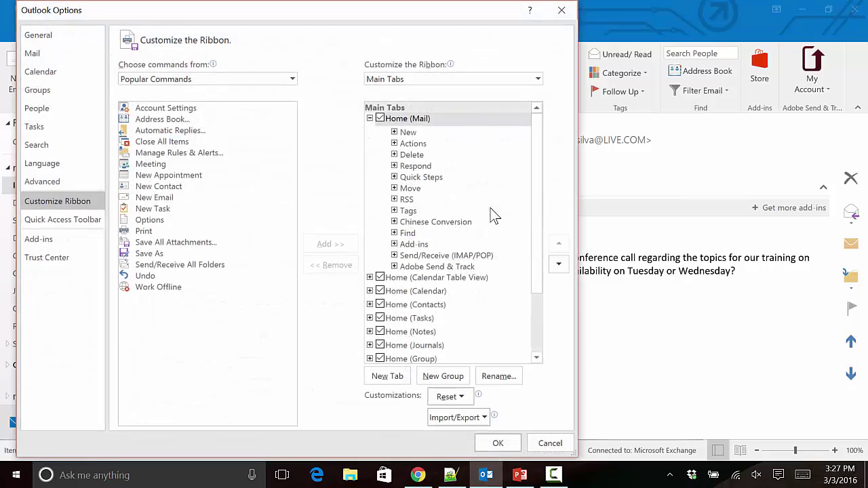
pyautogui.scroll(-3, 432, 245)
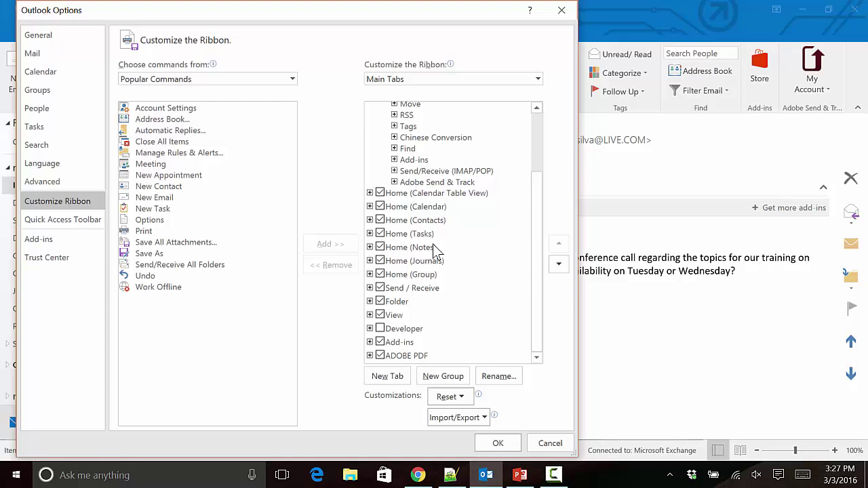
pyautogui.click(381, 329)
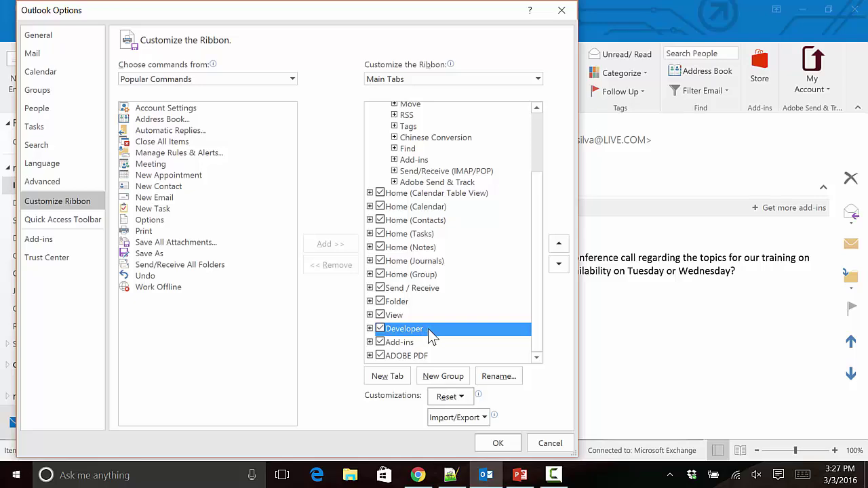
pyautogui.click(496, 443)
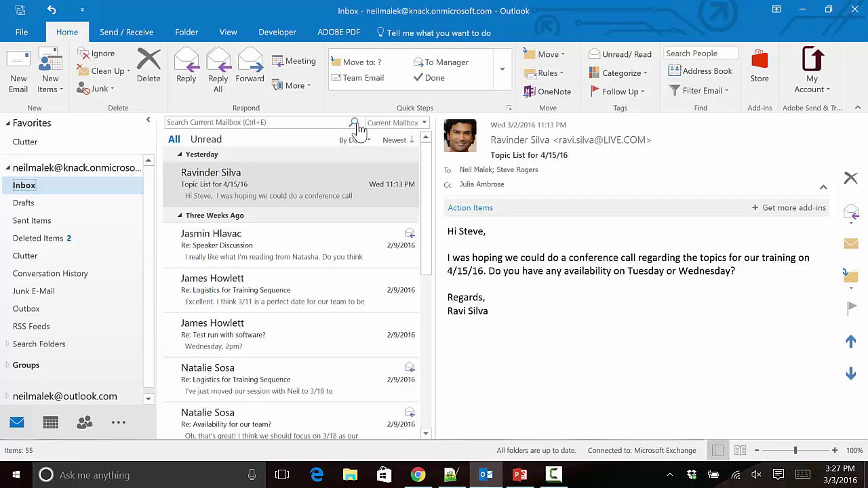
# Review Macro Security on the Developer tab, close the Trust Center, then launch Visual Basic.
pyautogui.click(280, 33)
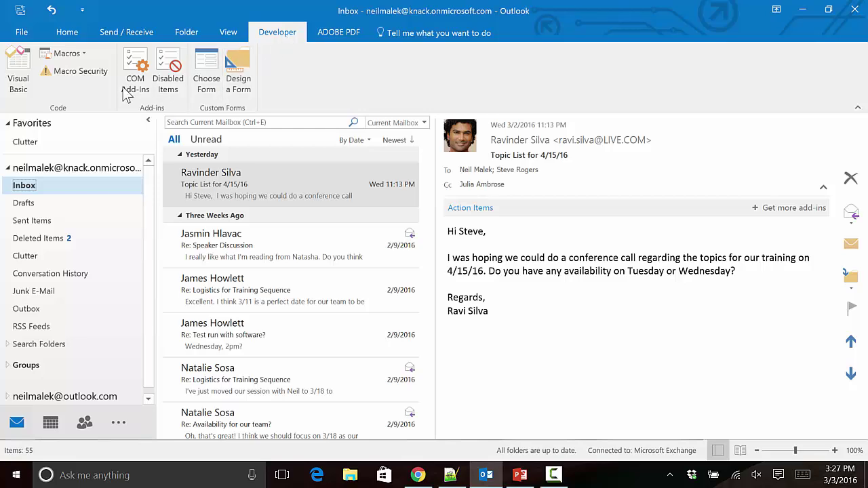
pyautogui.click(75, 70)
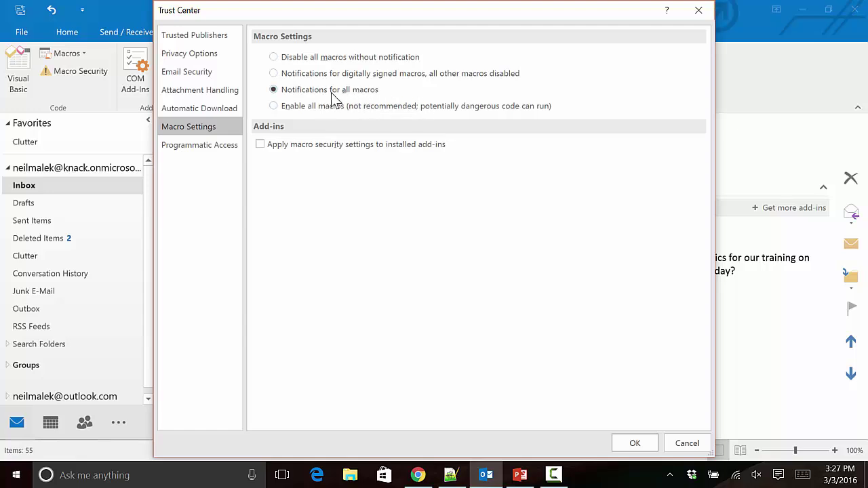
pyautogui.click(699, 11)
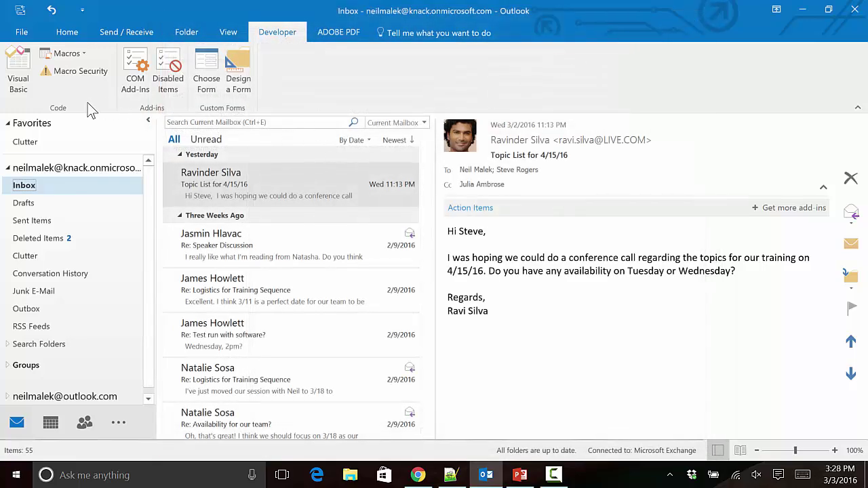
pyautogui.click(21, 88)
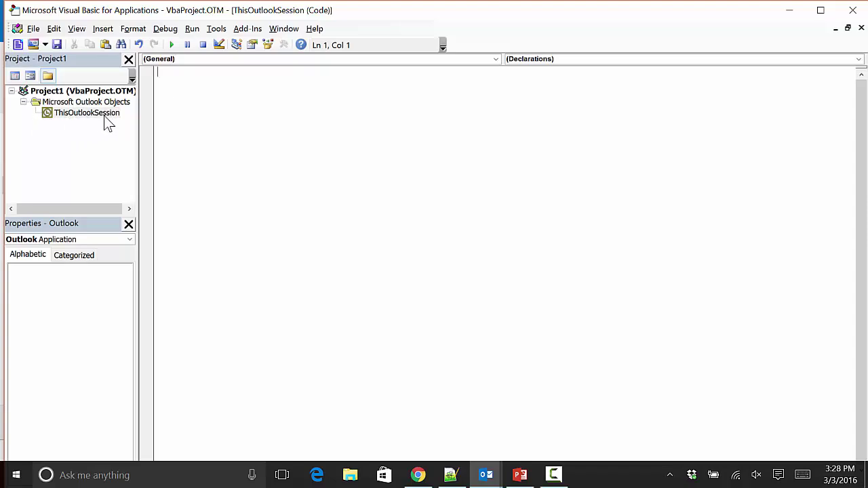
pyautogui.click(61, 116)
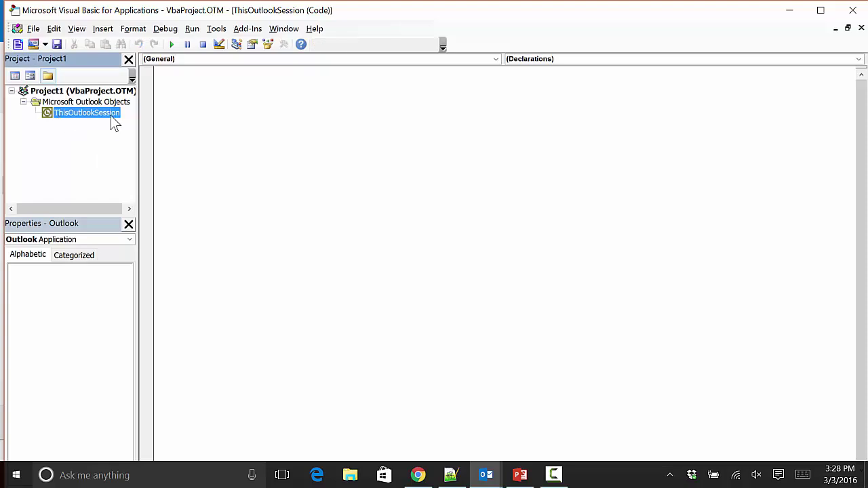
pyautogui.click(202, 87)
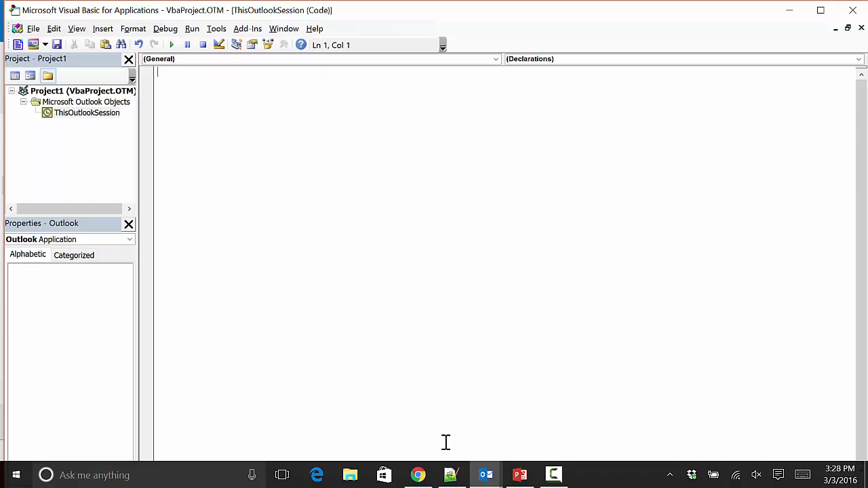
# Select the whole Notepad++ script, paste it into ThisOutlookSession, and scroll through to review it.
pyautogui.click(450, 475)
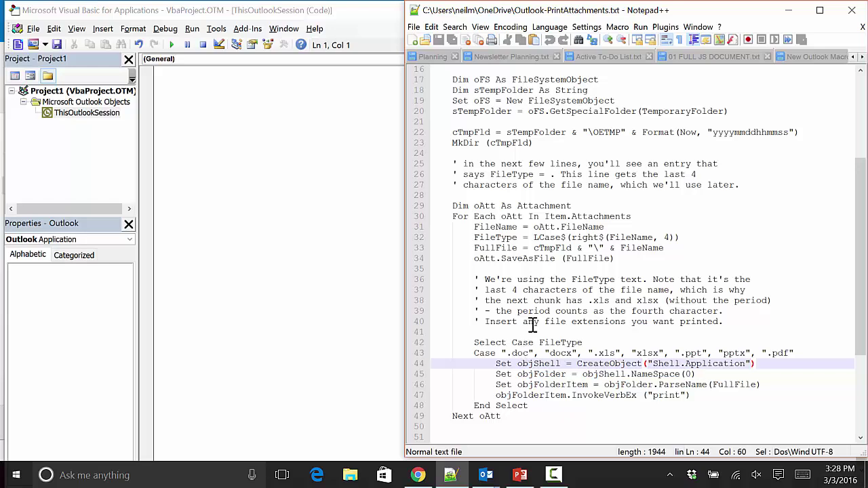
pyautogui.hotkey('ctrl', 'a')
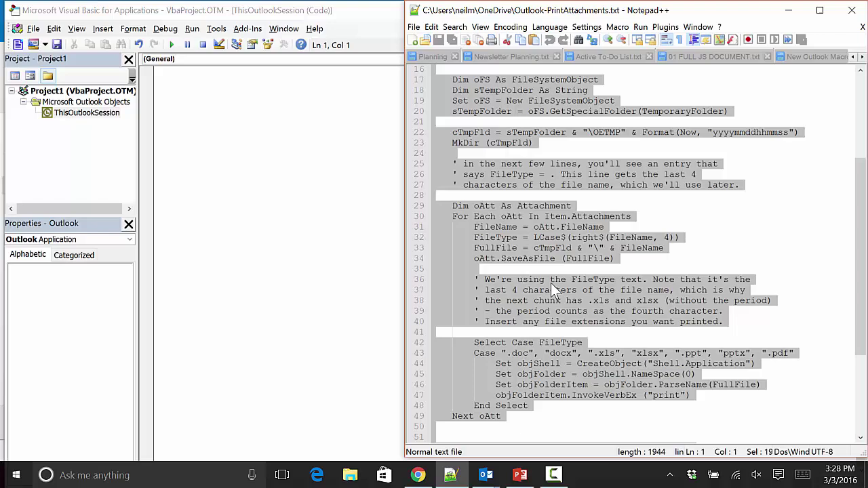
pyautogui.click(298, 140)
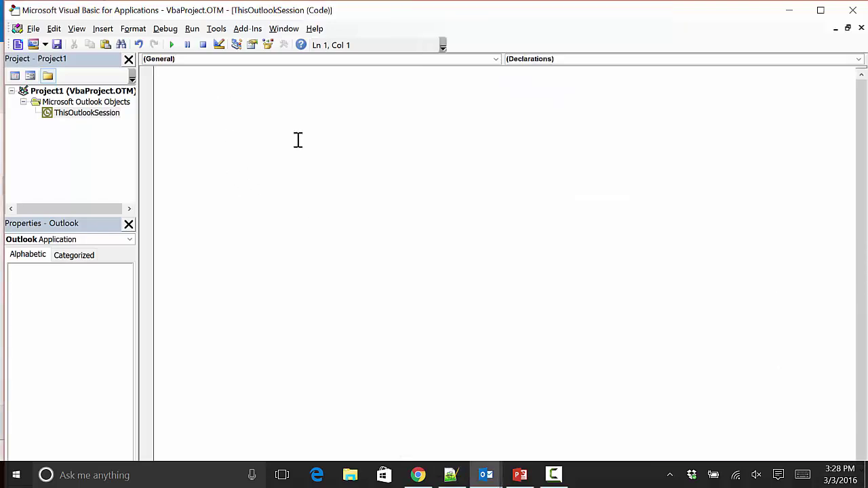
pyautogui.hotkey('ctrl', 'v')
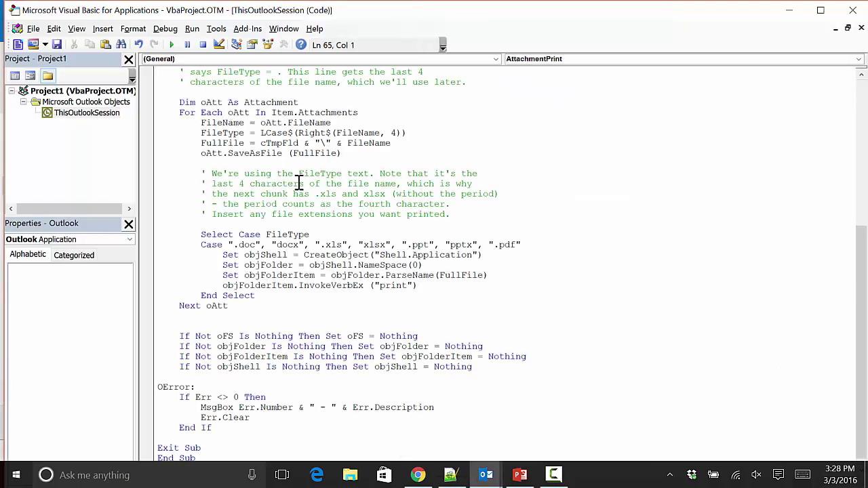
pyautogui.scroll(8, 299, 184)
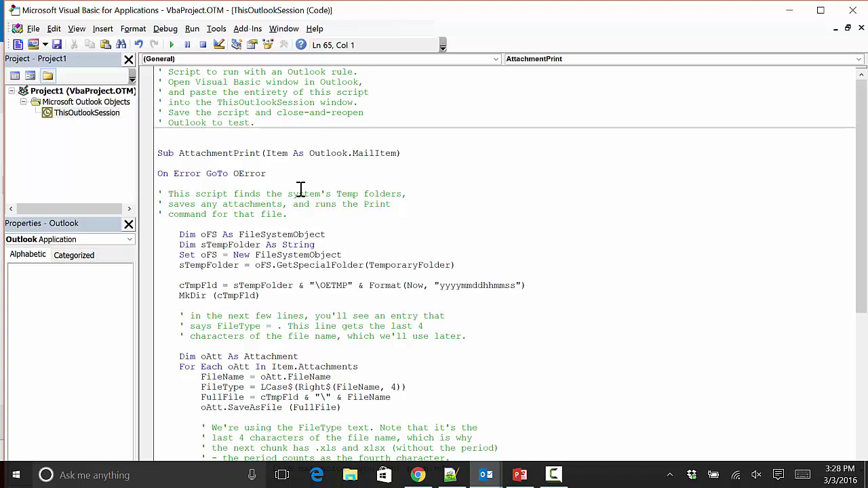
pyautogui.scroll(-9, 301, 189)
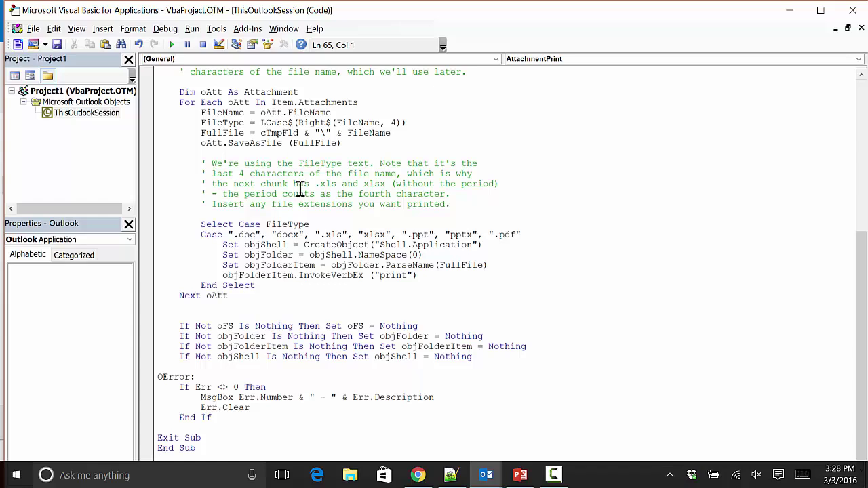
# Tick Microsoft Scripting Runtime in Tools > References and confirm with OK.
pyautogui.click(216, 30)
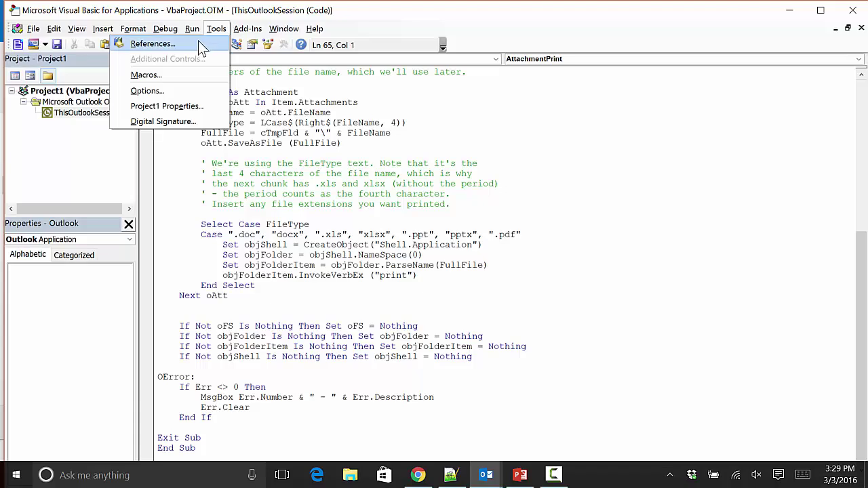
pyautogui.click(198, 42)
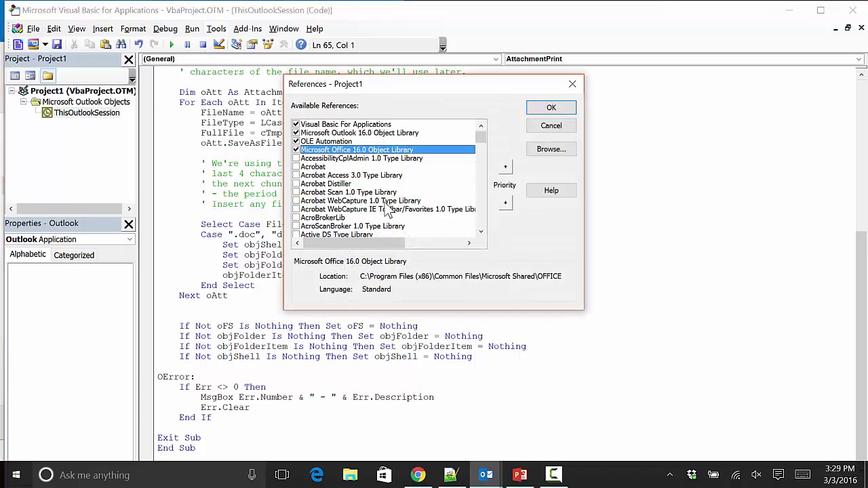
pyautogui.scroll(-8, 383, 209)
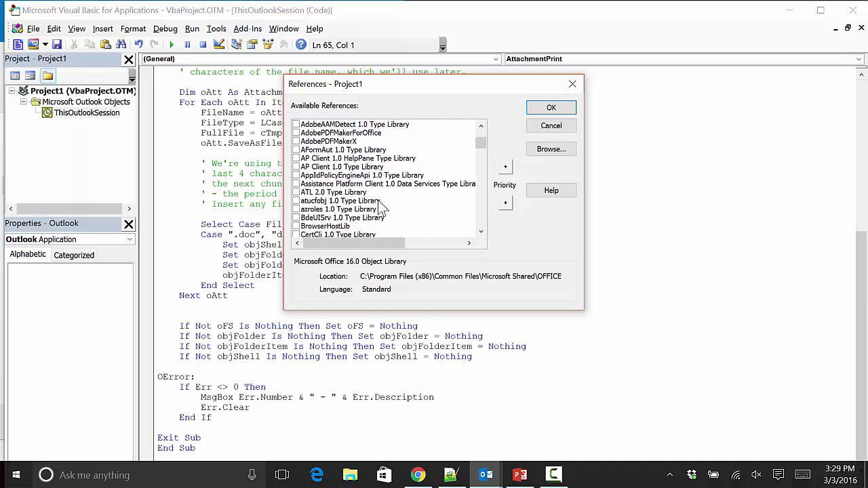
pyautogui.scroll(-15, 383, 209)
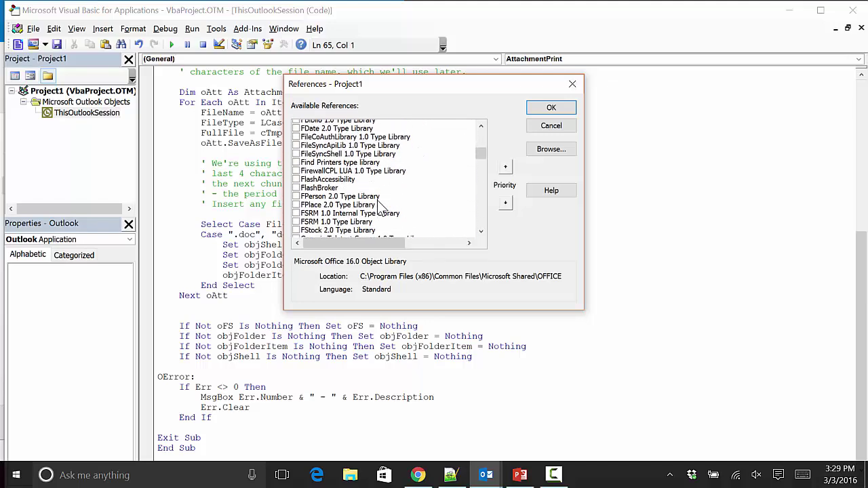
pyautogui.scroll(-20, 380, 204)
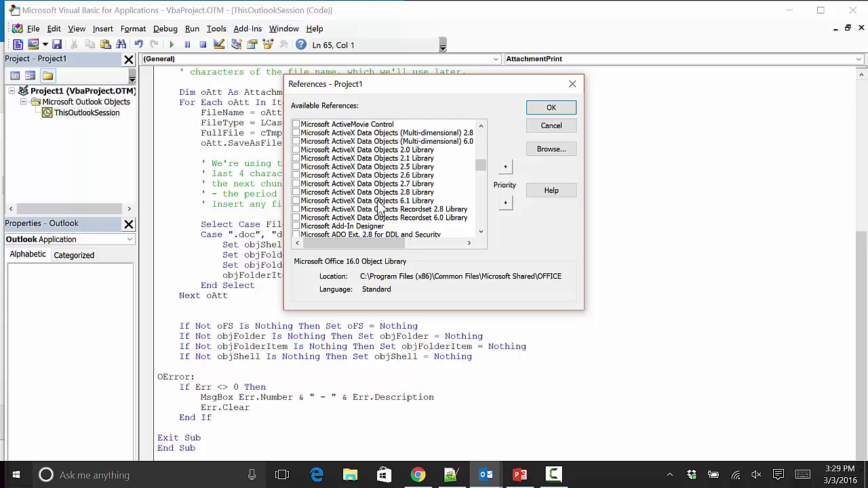
pyautogui.scroll(-15, 380, 211)
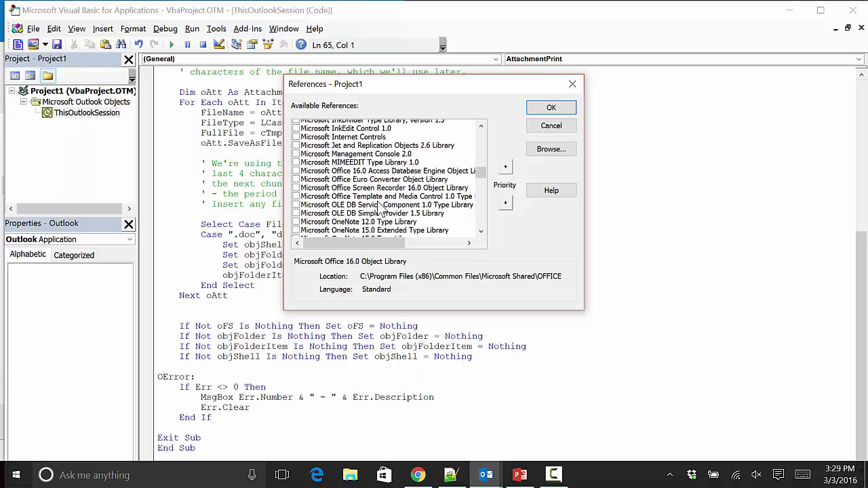
pyautogui.scroll(-15, 380, 211)
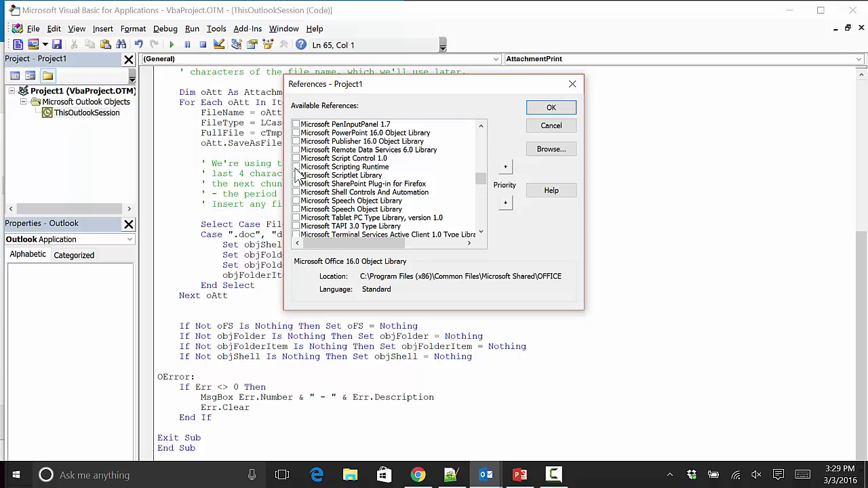
pyautogui.click(297, 168)
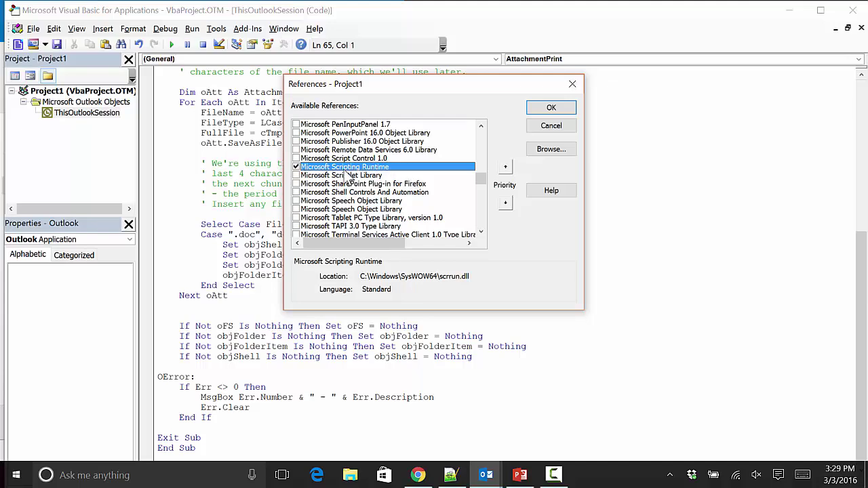
pyautogui.click(551, 108)
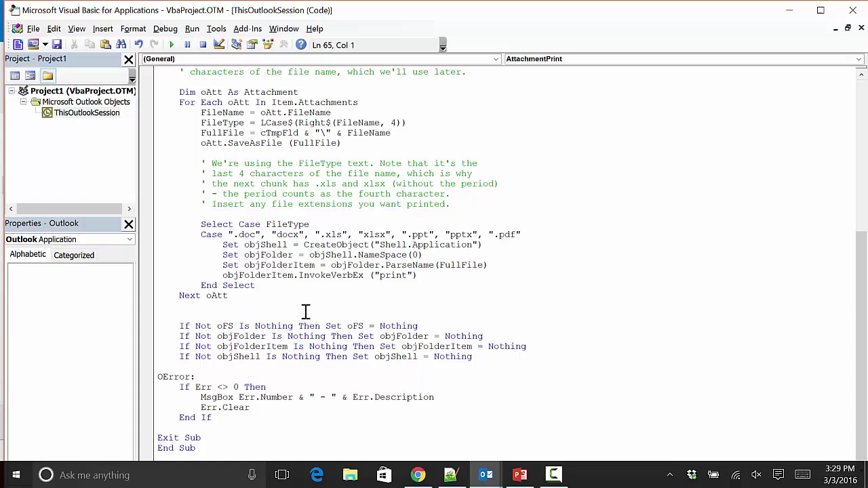
# Recheck Tools > References for Scripting Runtime, close it, then exit the VBA editor.
pyautogui.moveTo(229, 234); pyautogui.dragTo(523, 234)
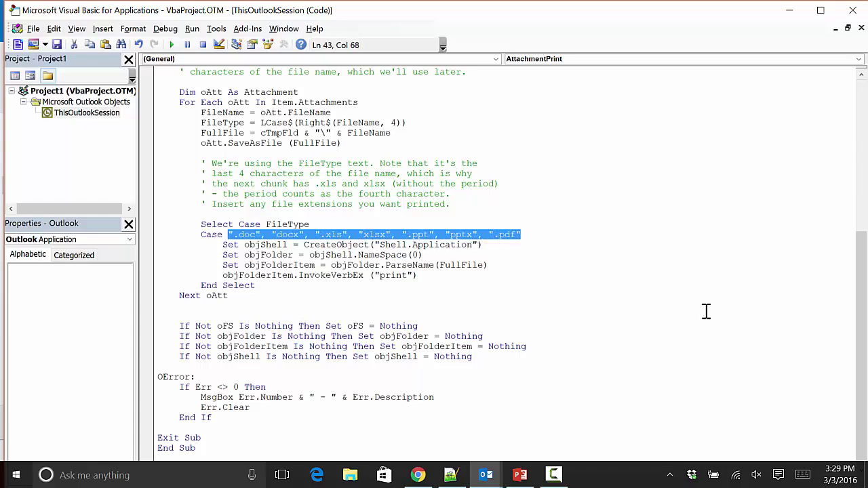
pyautogui.press('Right')
pyautogui.click(216, 28)
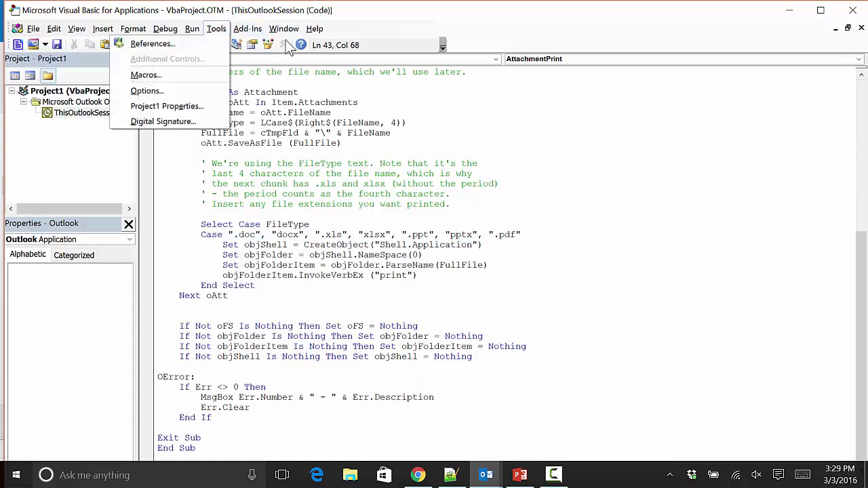
pyautogui.click(189, 46)
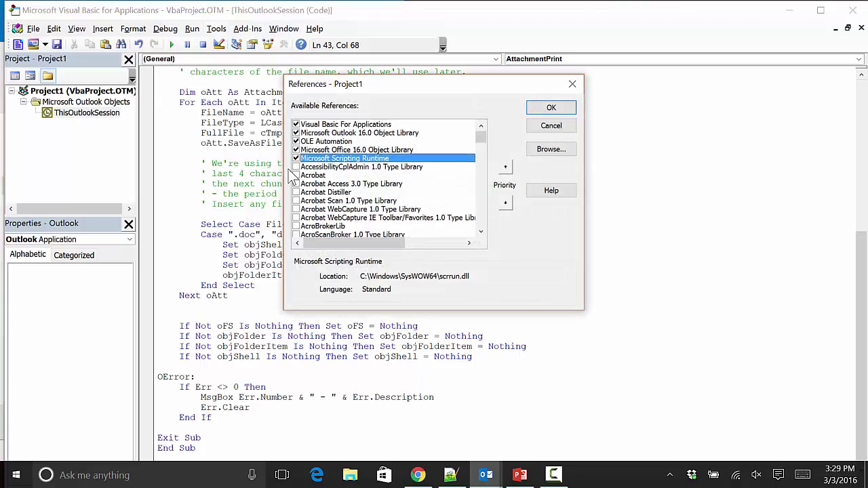
pyautogui.click(547, 109)
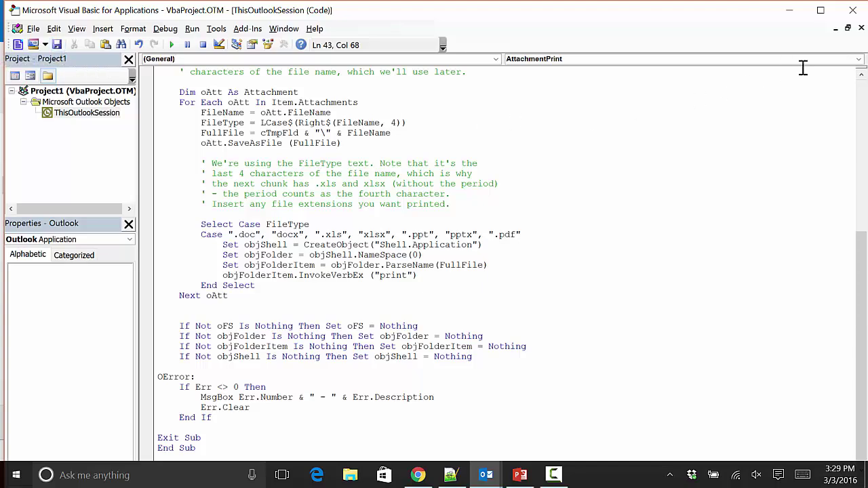
pyautogui.click(852, 11)
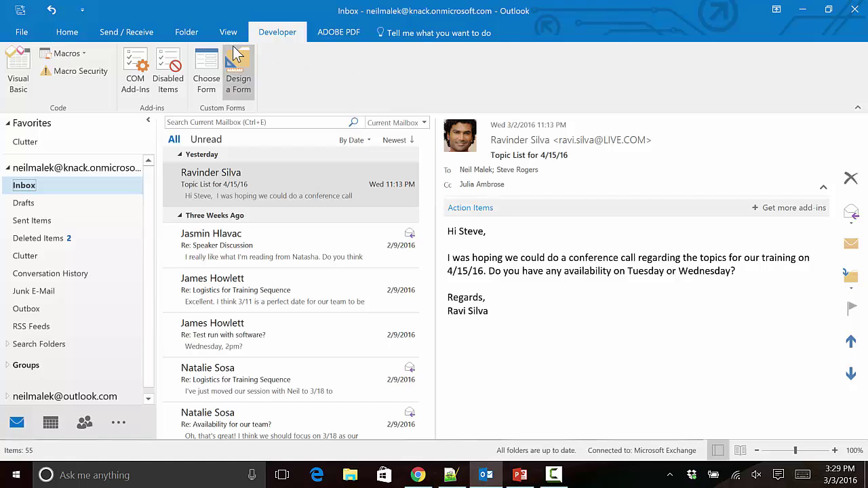
# Delete the Print Attachments rule in Manage Rules & Alerts, confirming with Yes.
pyautogui.click(73, 29)
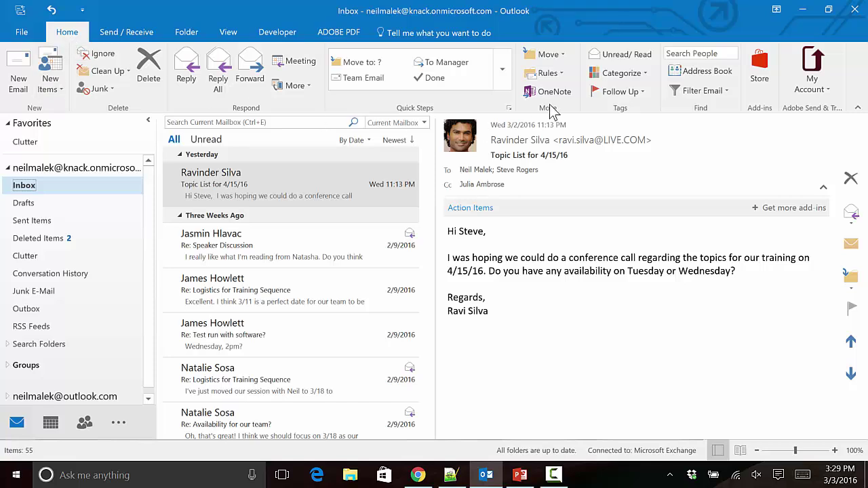
pyautogui.click(555, 79)
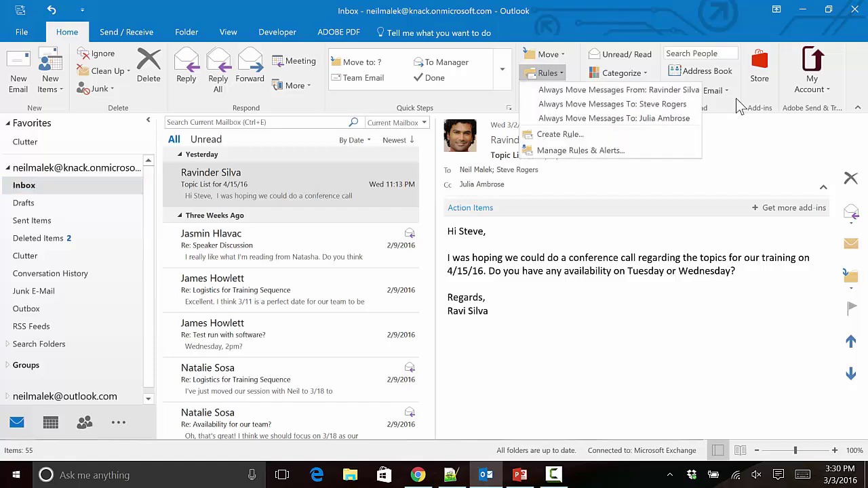
pyautogui.click(581, 150)
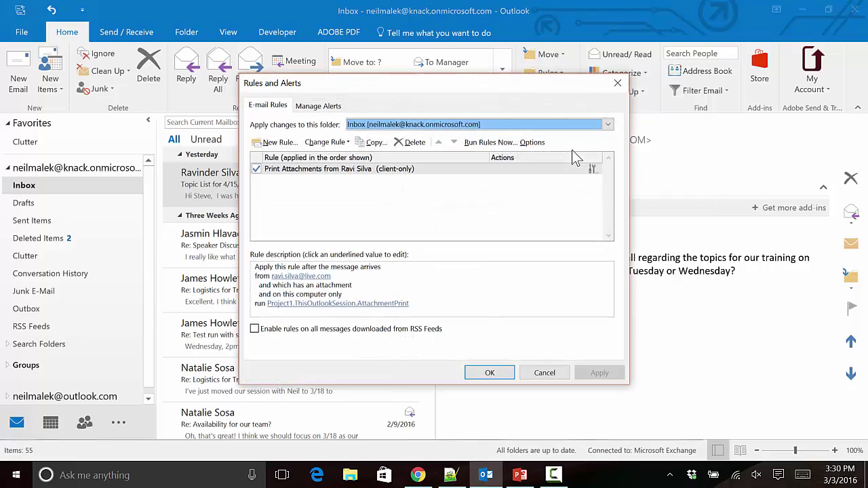
pyautogui.click(422, 170)
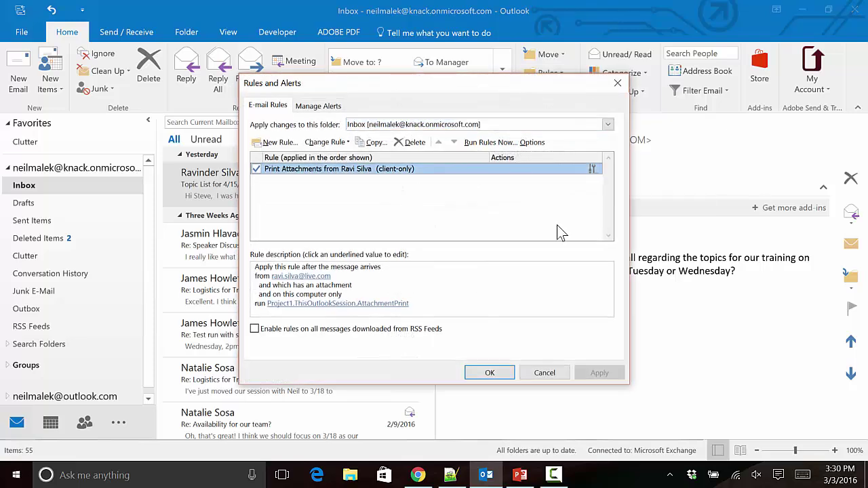
pyautogui.click(417, 143)
pyautogui.click(415, 274)
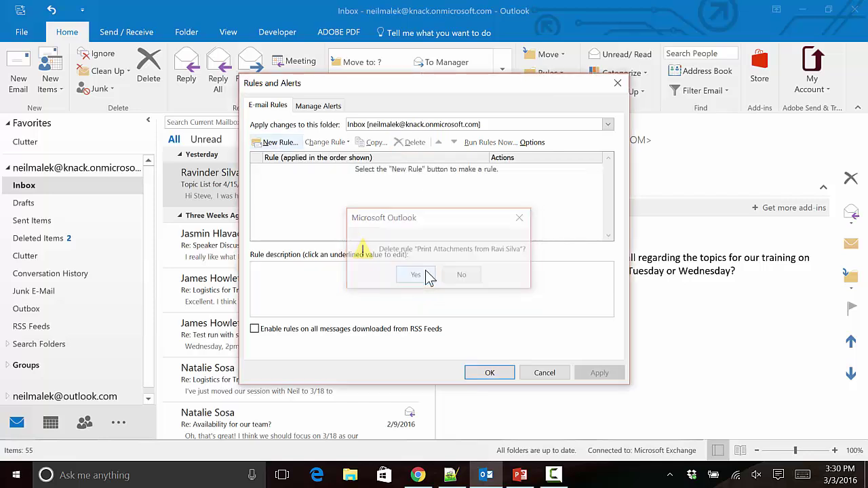
# Create a New Rule from the blank 'Apply rule on messages I receive' template and go Next.
pyautogui.click(279, 146)
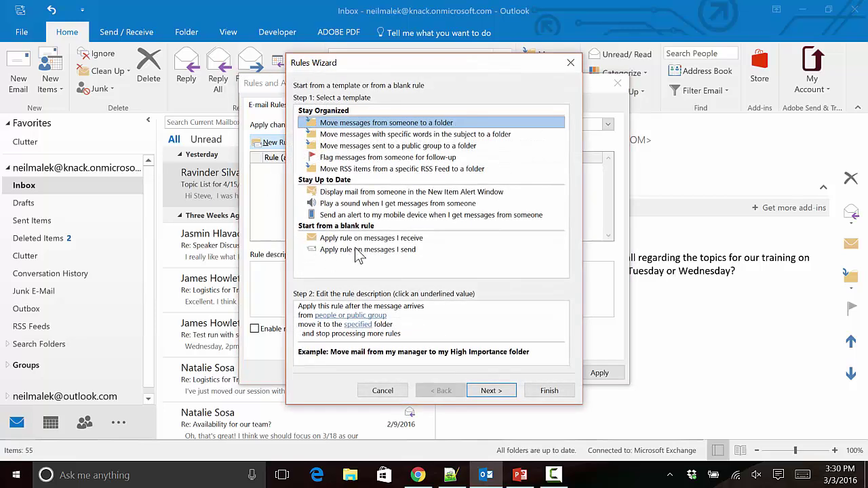
pyautogui.click(364, 239)
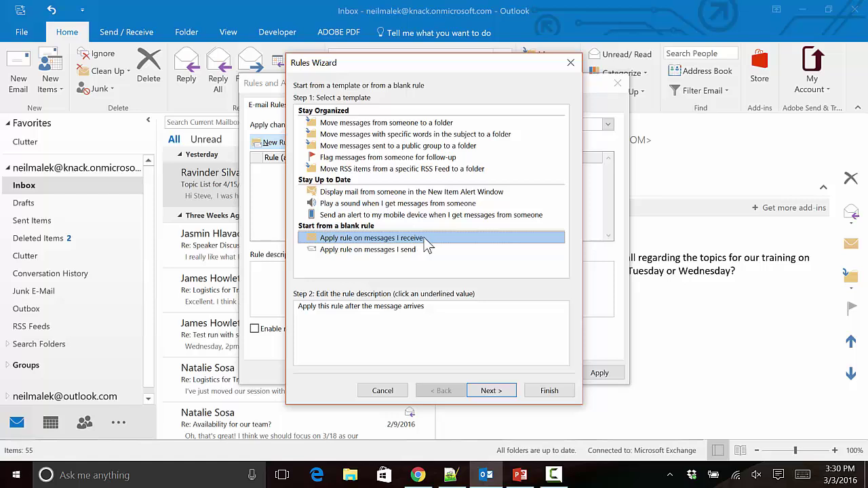
pyautogui.click(504, 392)
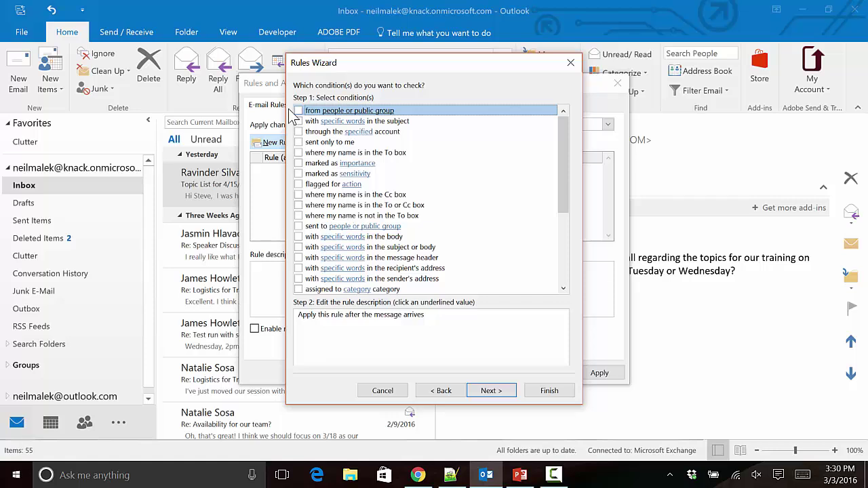
# Check 'from people or public group' with the sender's e-mail address and 'which has an attachment'.
pyautogui.click(298, 111)
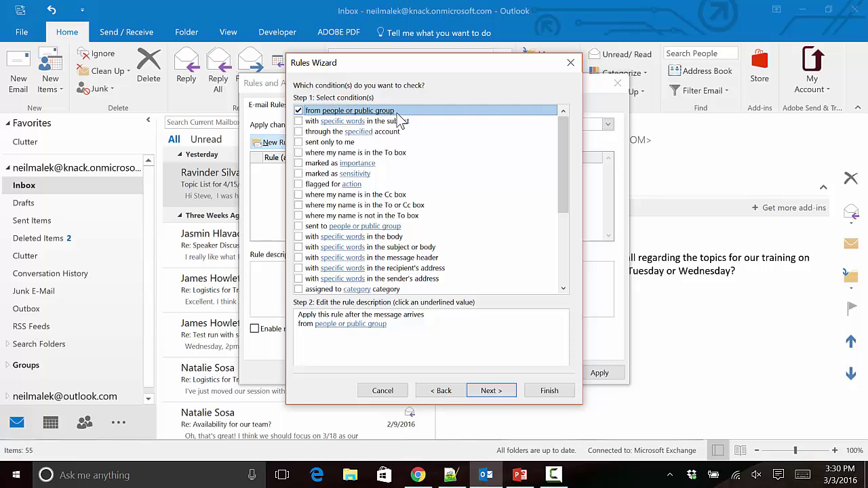
pyautogui.click(354, 325)
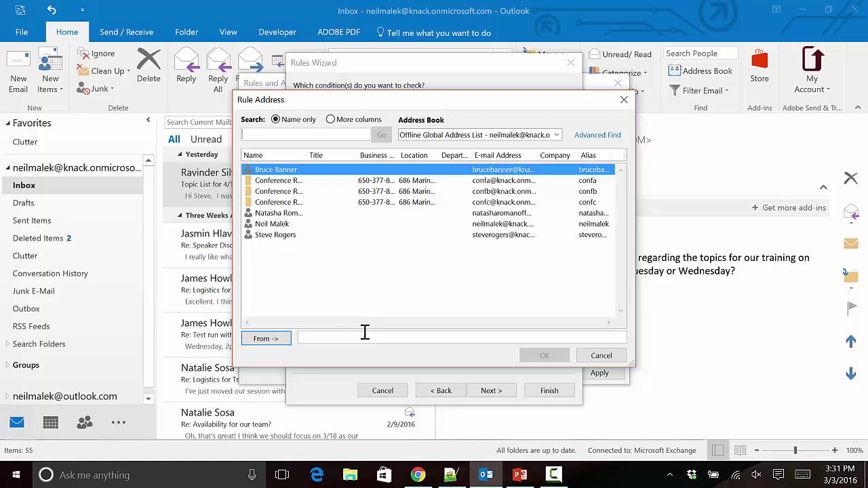
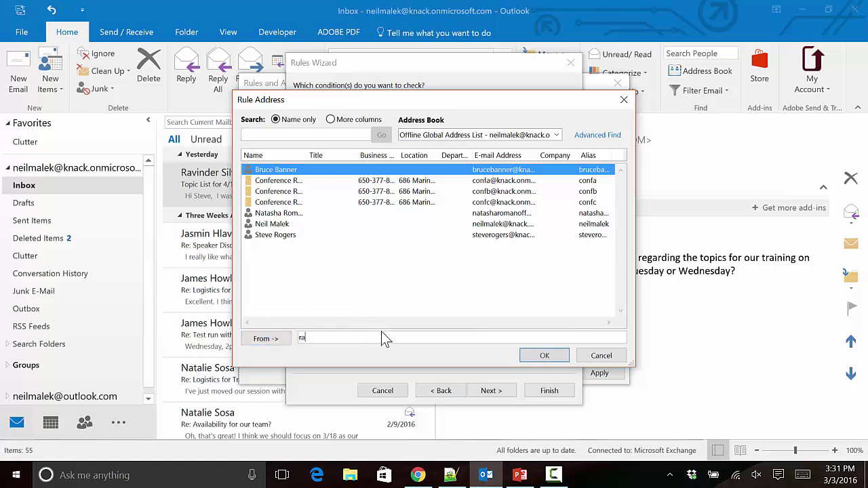
pyautogui.press('Return')
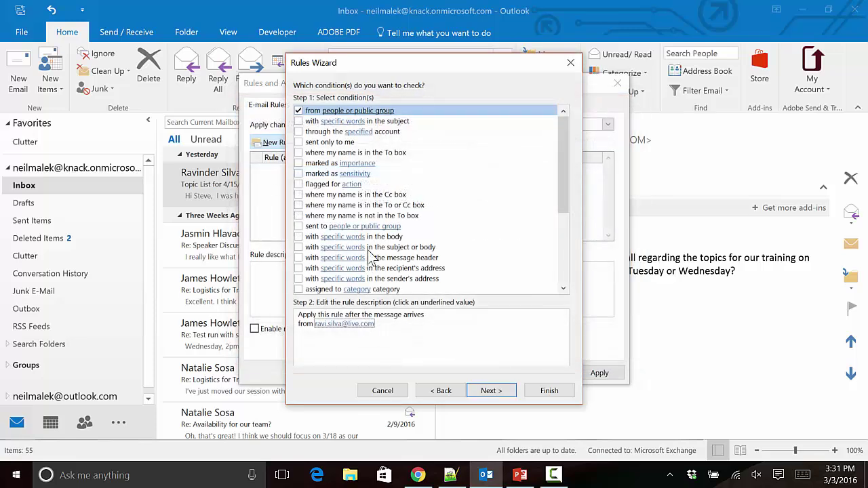
pyautogui.scroll(-1, 388, 229)
pyautogui.scroll(-1, 388, 229)
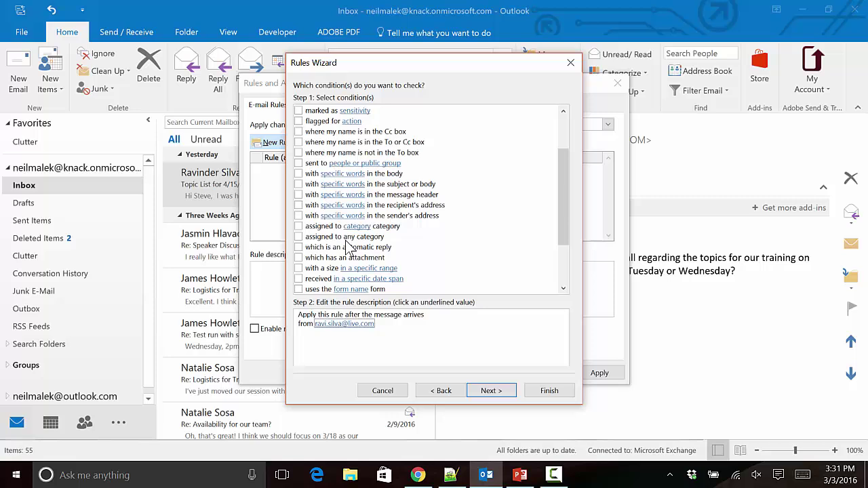
pyautogui.click(305, 260)
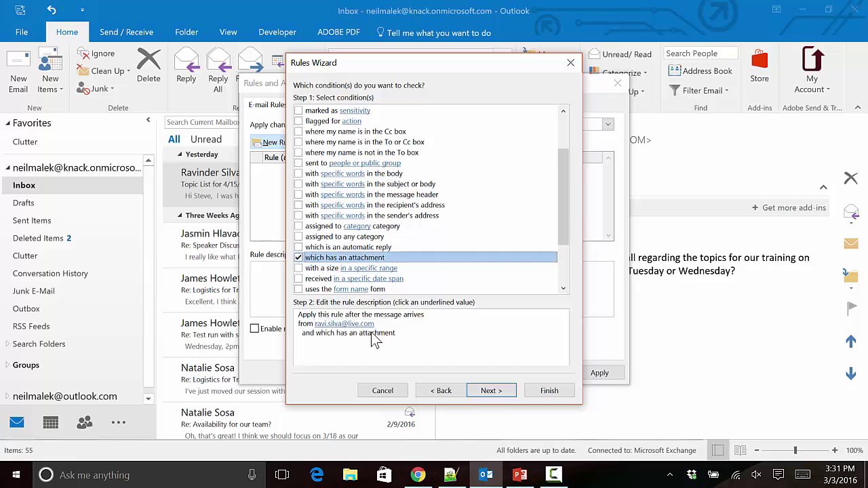
pyautogui.click(324, 337)
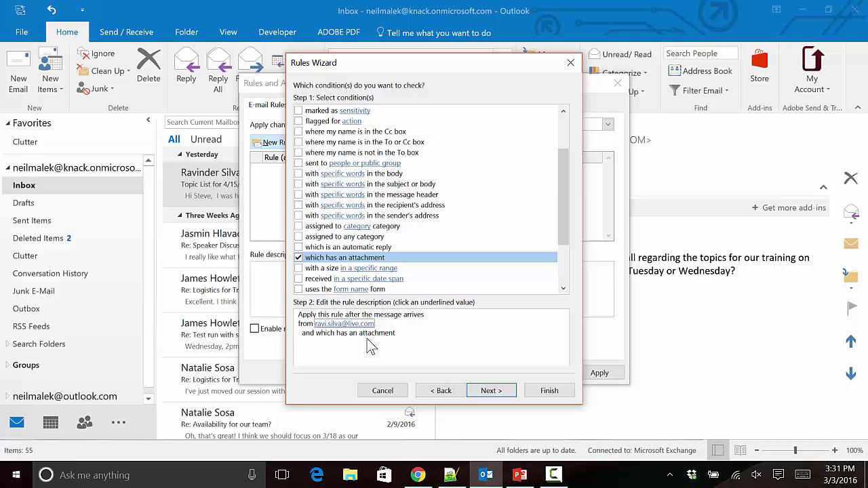
# Set the rule's action to run the Project1.ThisOutlookSession.AttachmentPrint script and advance to exceptions.
pyautogui.click(495, 398)
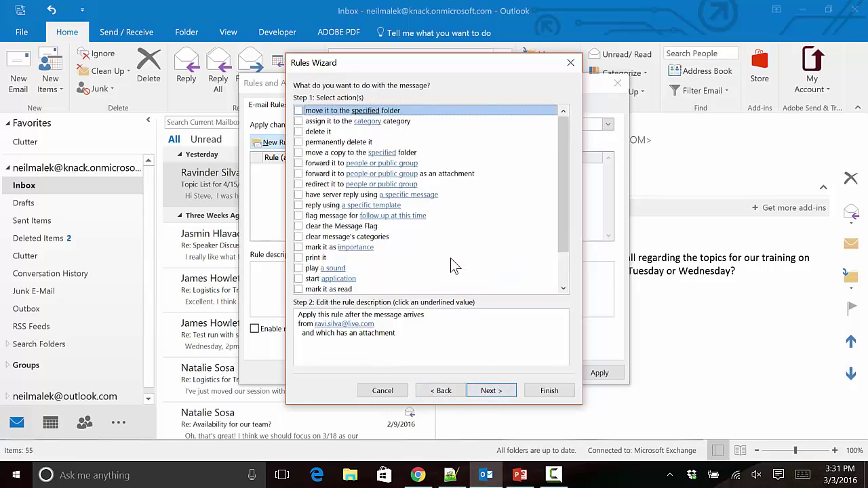
pyautogui.scroll(-1, 451, 261)
pyautogui.scroll(-1, 447, 258)
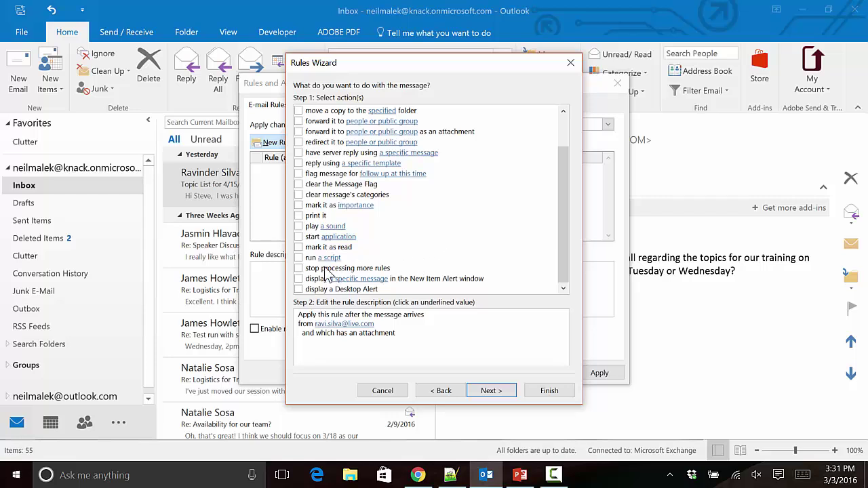
pyautogui.click(299, 258)
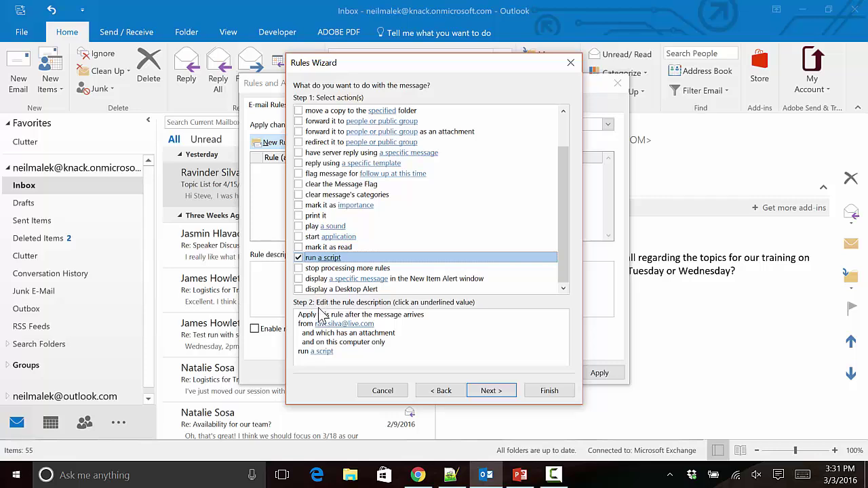
pyautogui.click(323, 353)
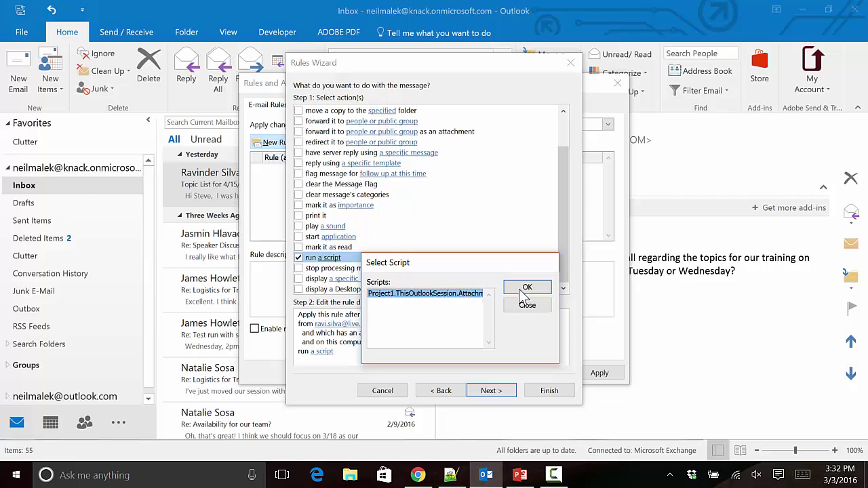
pyautogui.click(523, 292)
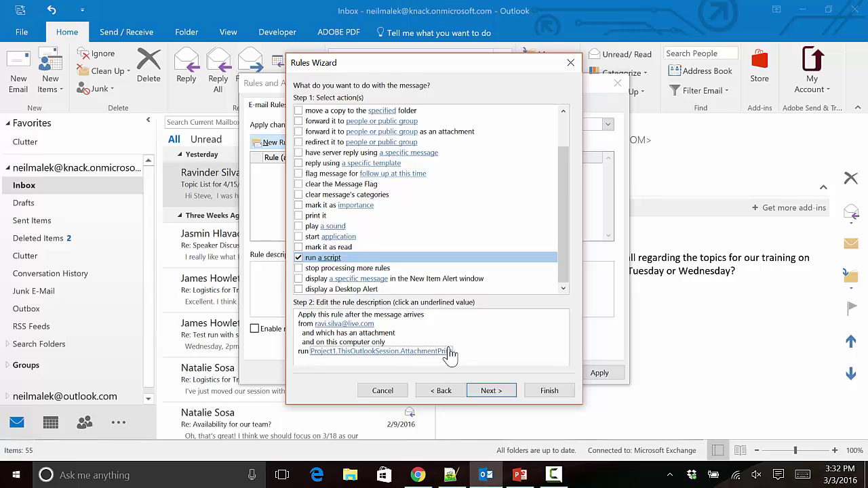
pyautogui.click(493, 394)
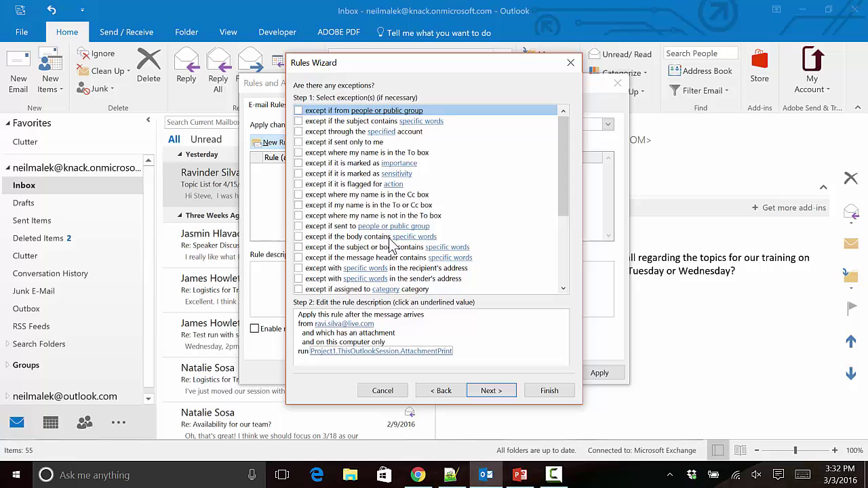
# Skip exceptions, name the rule 'Print Attachments from' plus the sender's name, and save it.
pyautogui.click(482, 390)
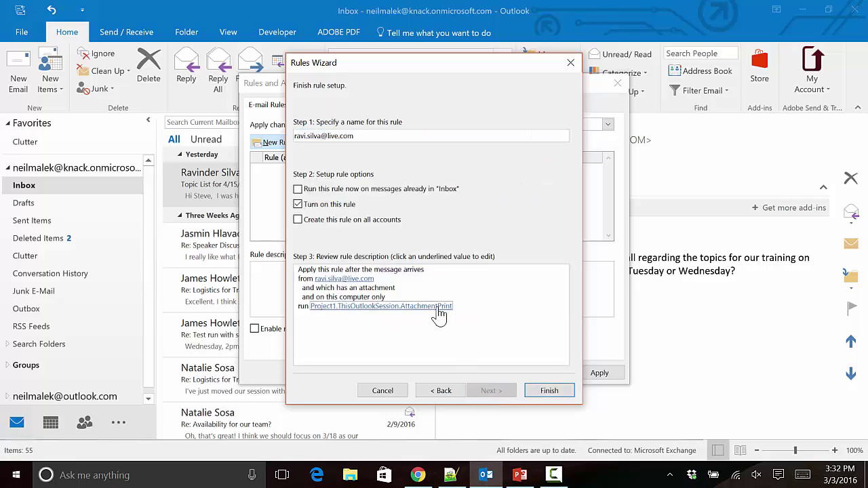
pyautogui.doubleClick(378, 139)
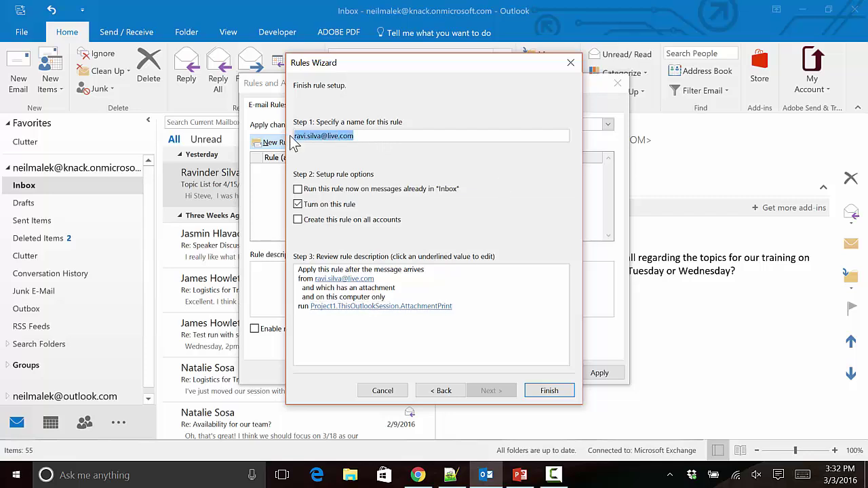
pyautogui.write('Print Atta')
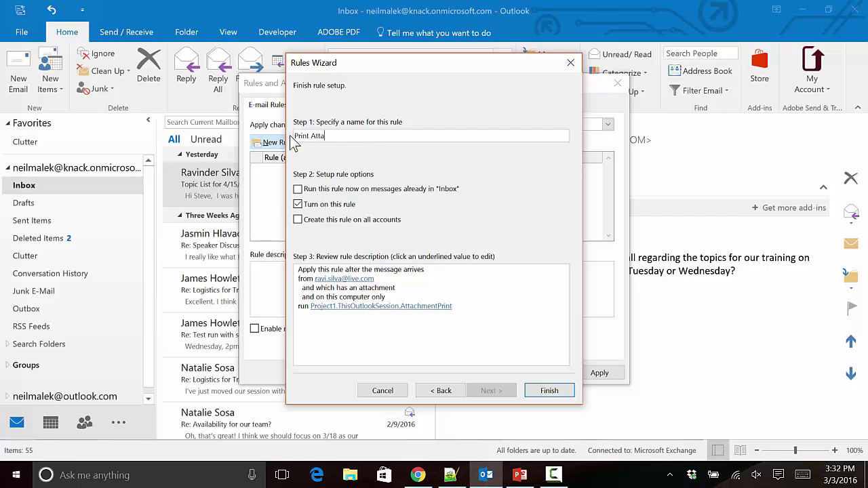
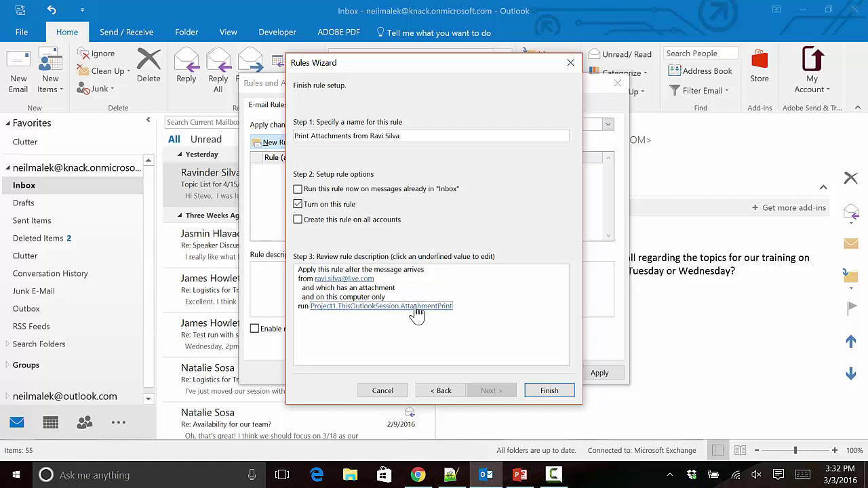
pyautogui.click(548, 391)
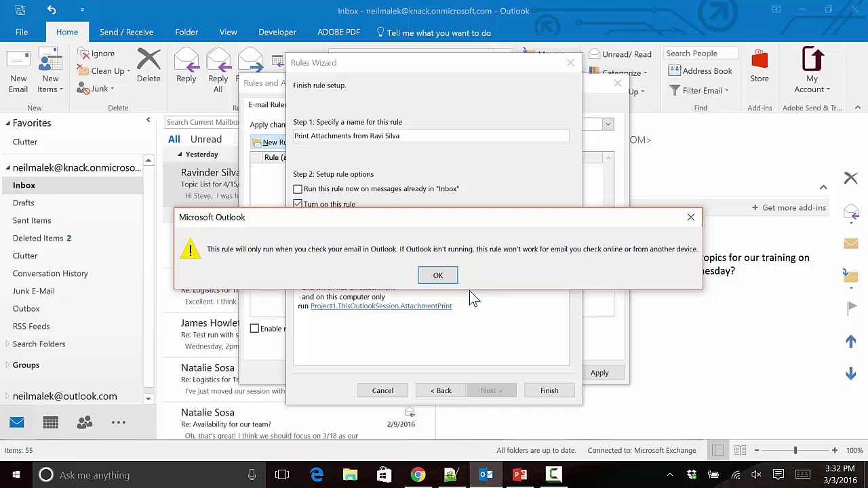
pyautogui.click(438, 275)
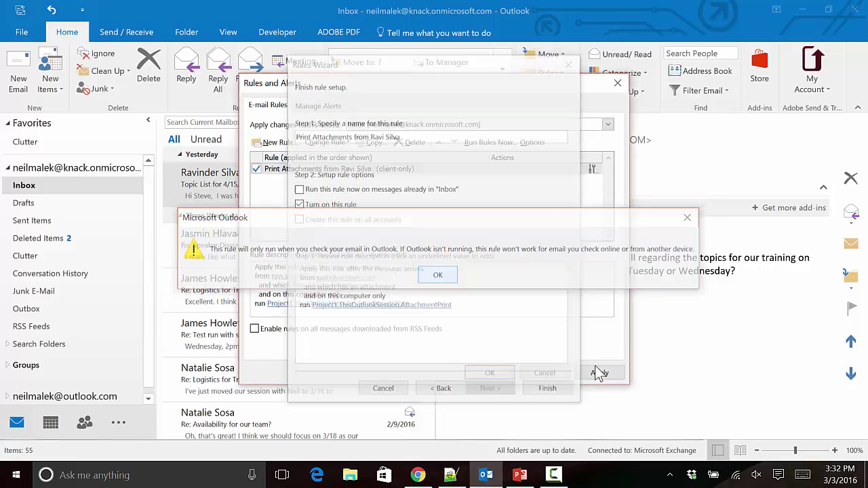
pyautogui.click(497, 373)
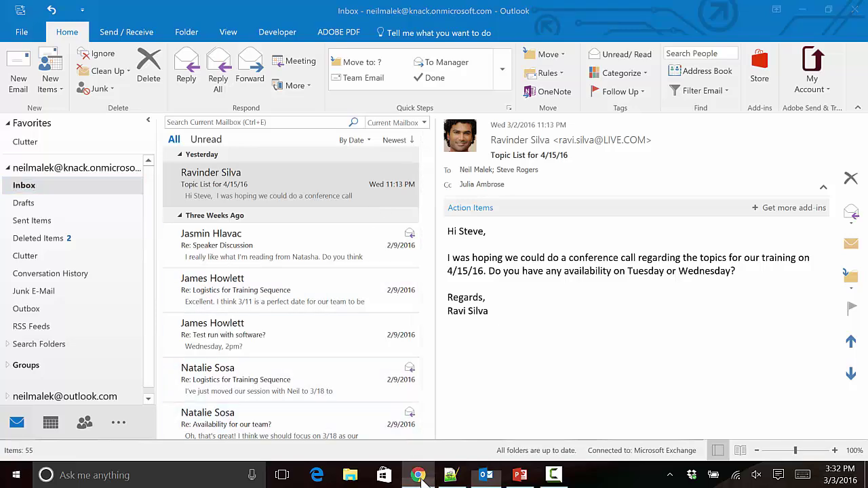
# Start a new Outlook.com message to the sender and begin the subject 'Attachment Test'.
pyautogui.hotkey('alt', 'Tab')
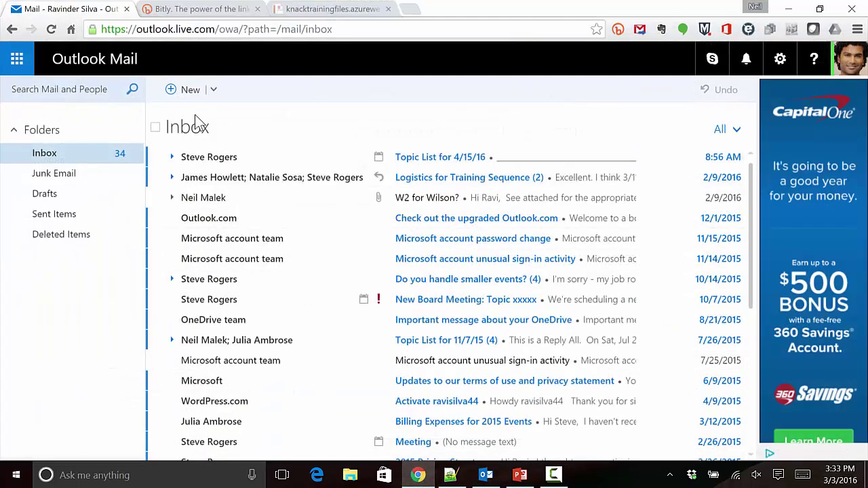
pyautogui.click(186, 95)
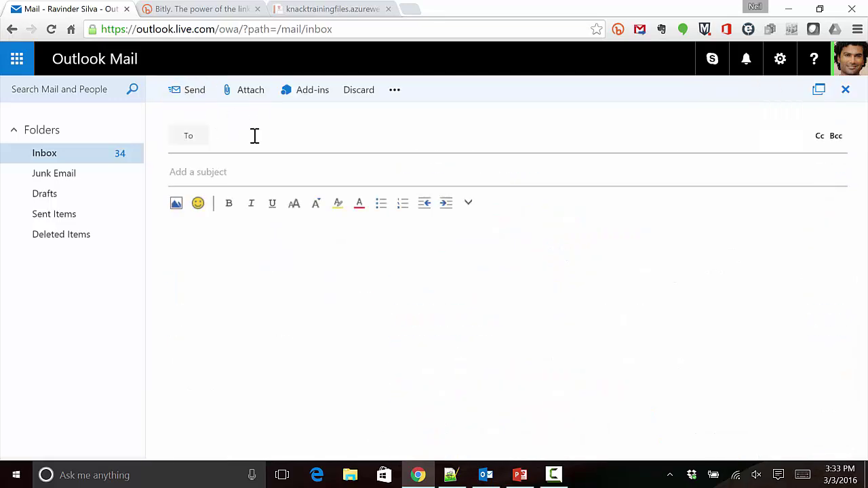
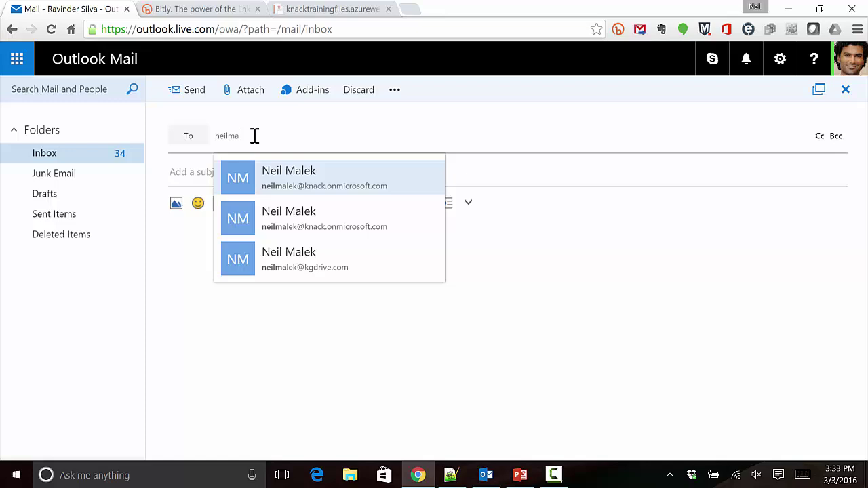
pyautogui.press('Return')
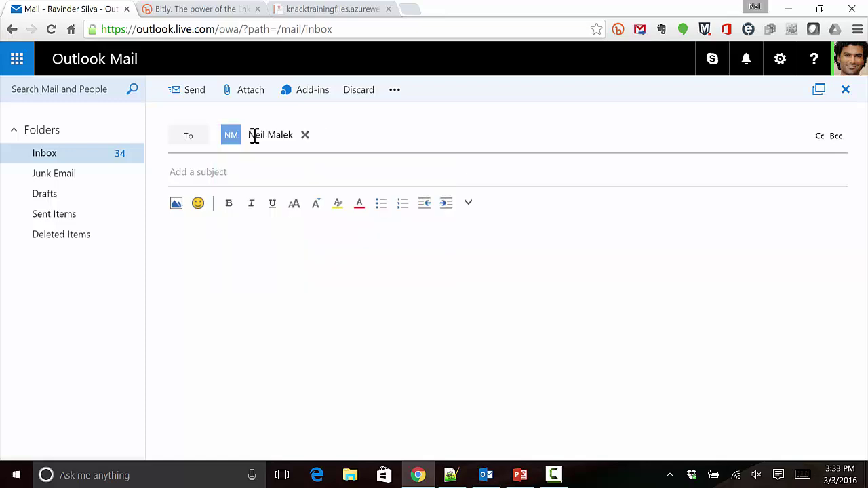
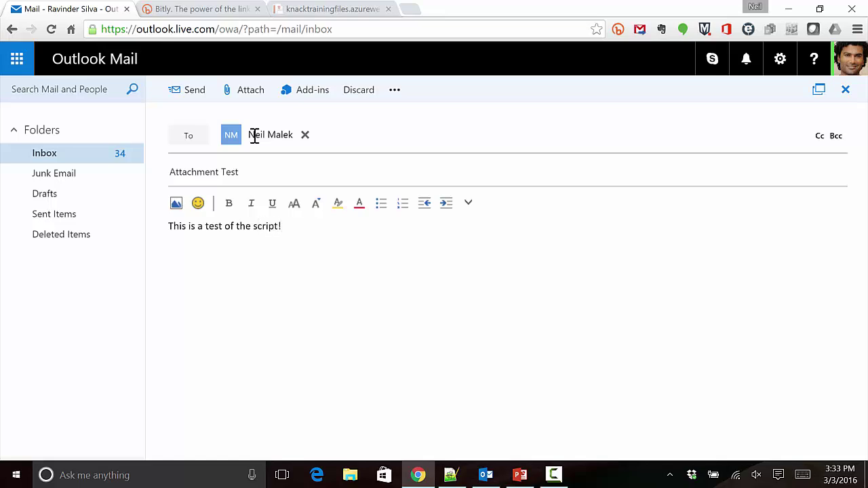
# Attach the 101 Print Attachments presentation from the computer as a copy.
pyautogui.click(248, 96)
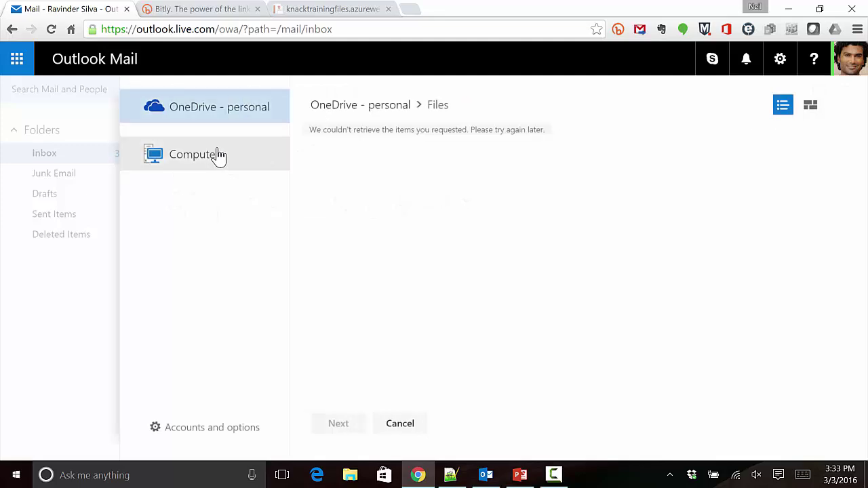
pyautogui.click(213, 159)
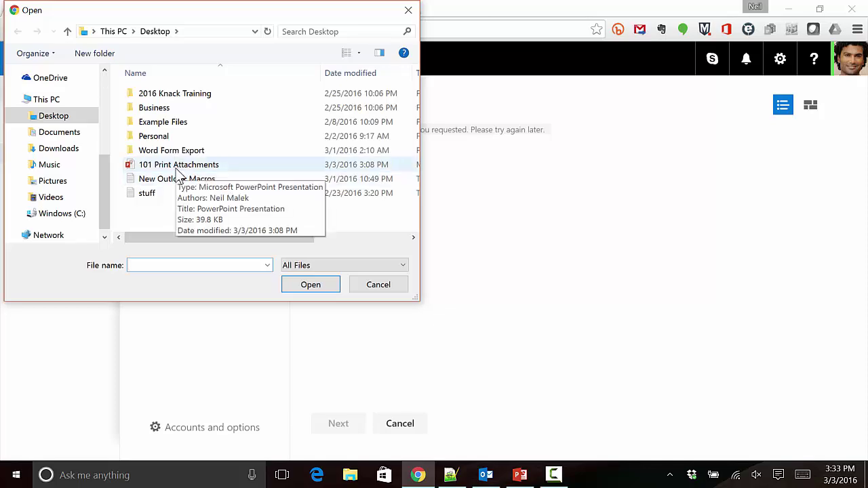
pyautogui.doubleClick(237, 231)
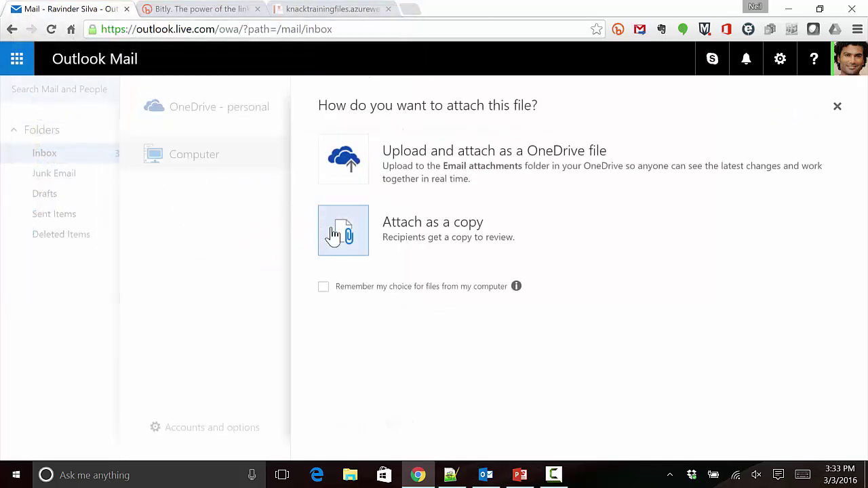
pyautogui.click(334, 234)
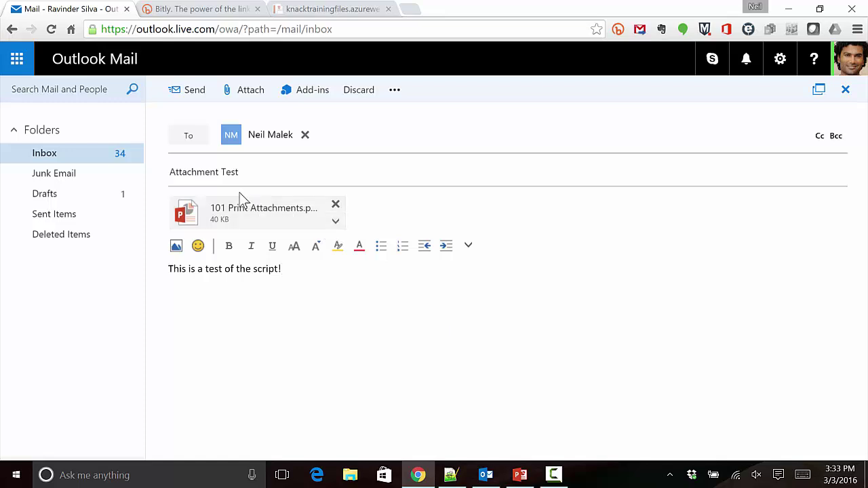
# Attach stuff.txt from the computer as a copy.
pyautogui.click(251, 95)
pyautogui.click(224, 152)
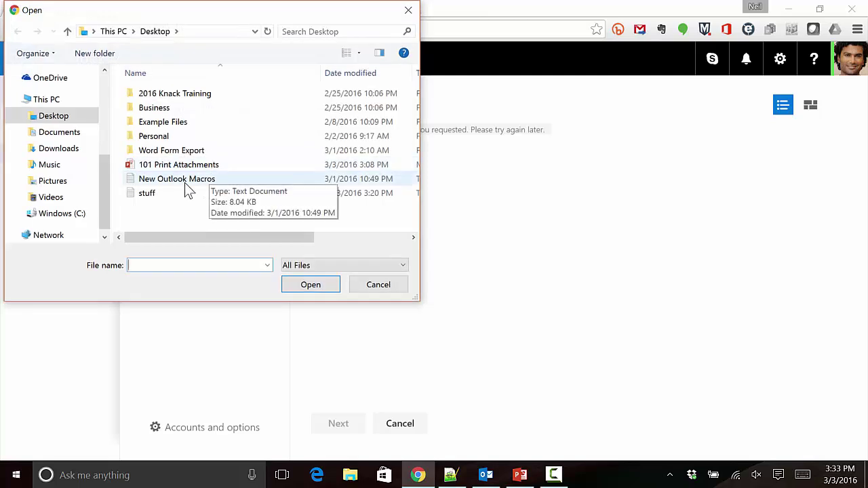
pyautogui.click(153, 195)
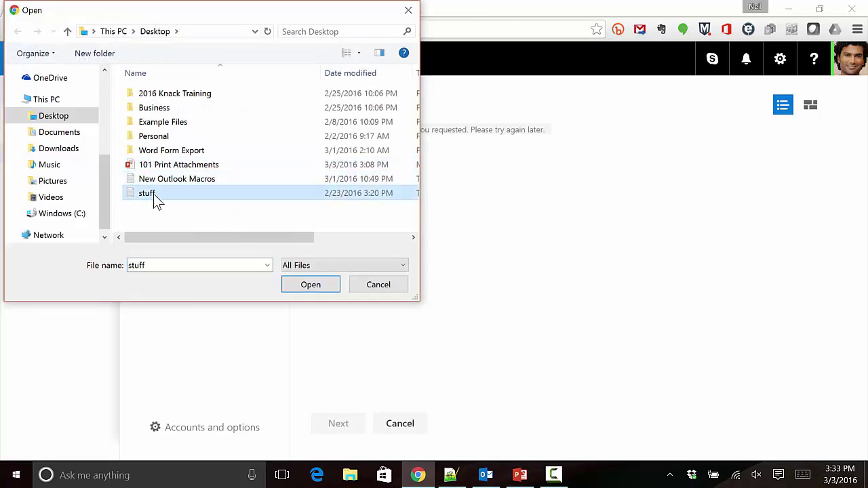
pyautogui.click(311, 285)
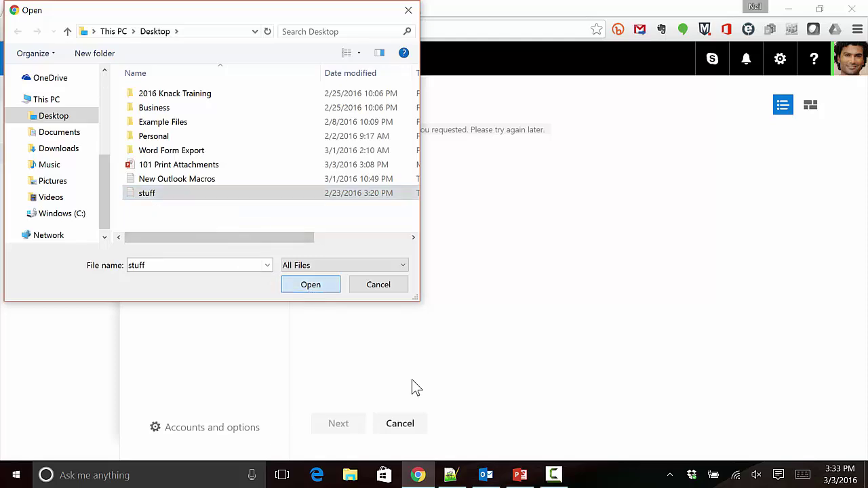
pyautogui.click(337, 245)
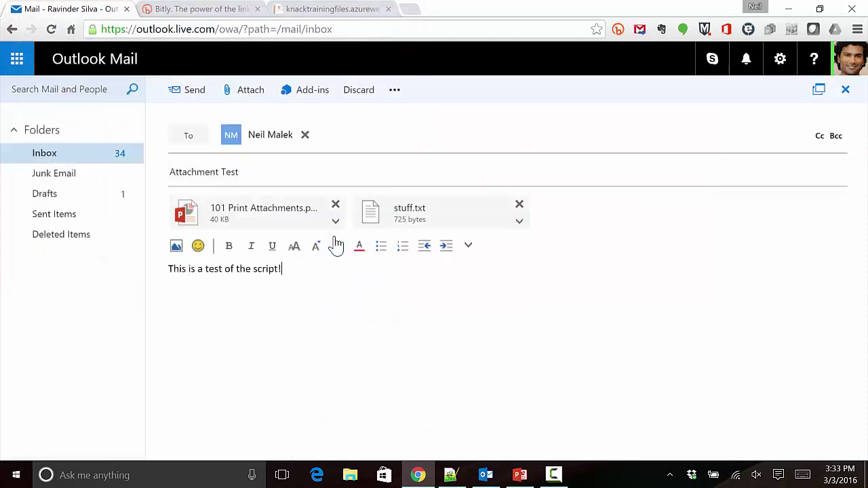
pyautogui.click(450, 475)
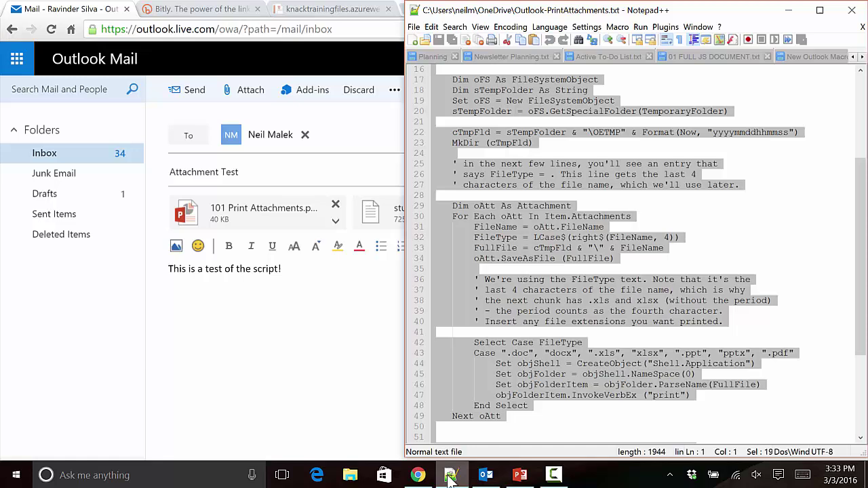
pyautogui.click(583, 354)
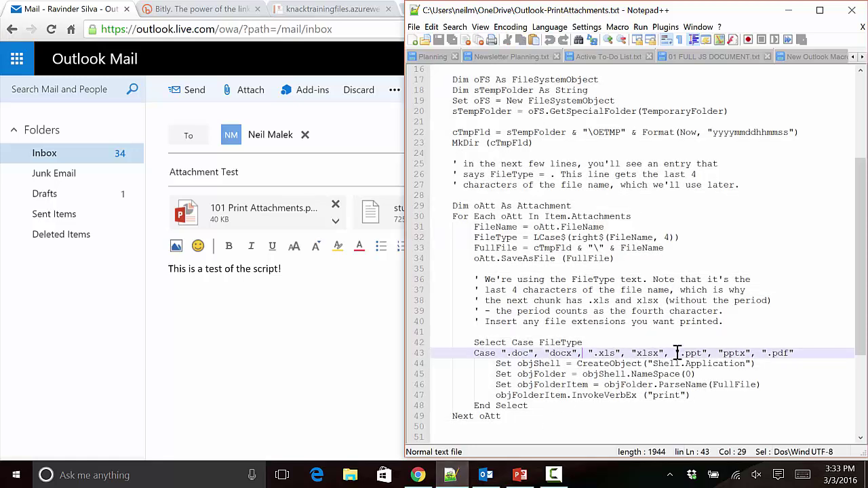
pyautogui.moveTo(713, 353); pyautogui.dragTo(751, 353)
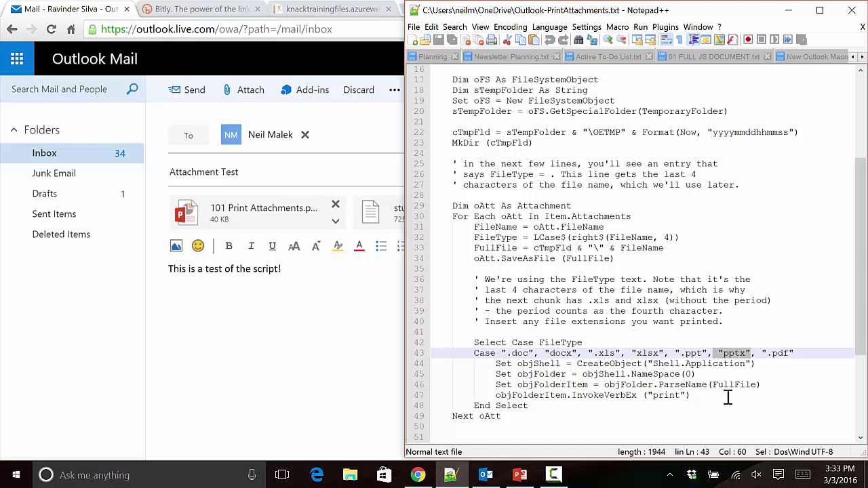
pyautogui.click(362, 320)
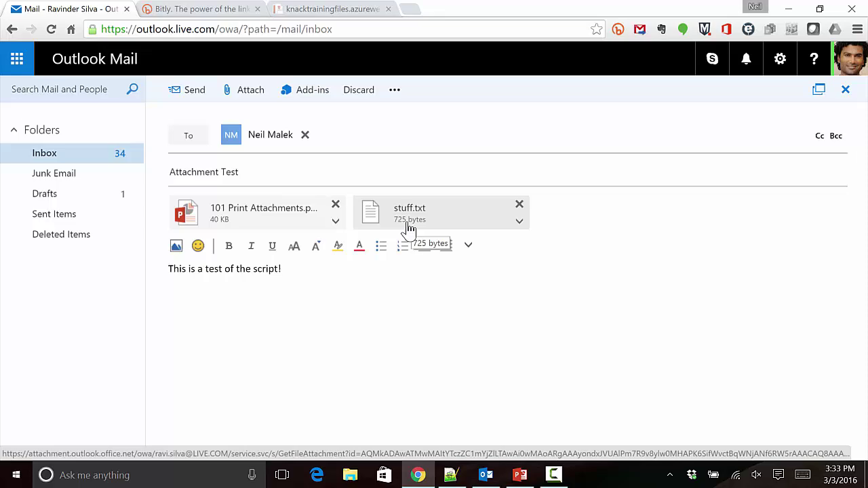
# Send the Attachment Test message, maximize desktop Outlook, and bring PowerPoint forward.
pyautogui.click(187, 95)
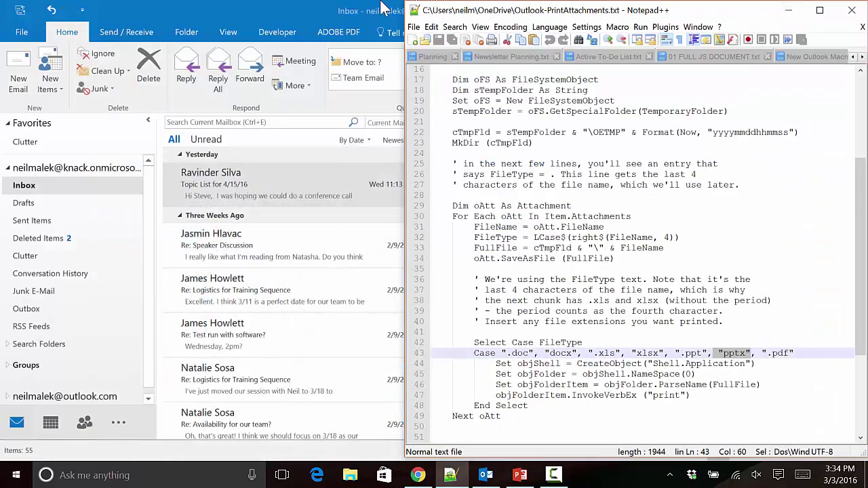
pyautogui.doubleClick(312, 9)
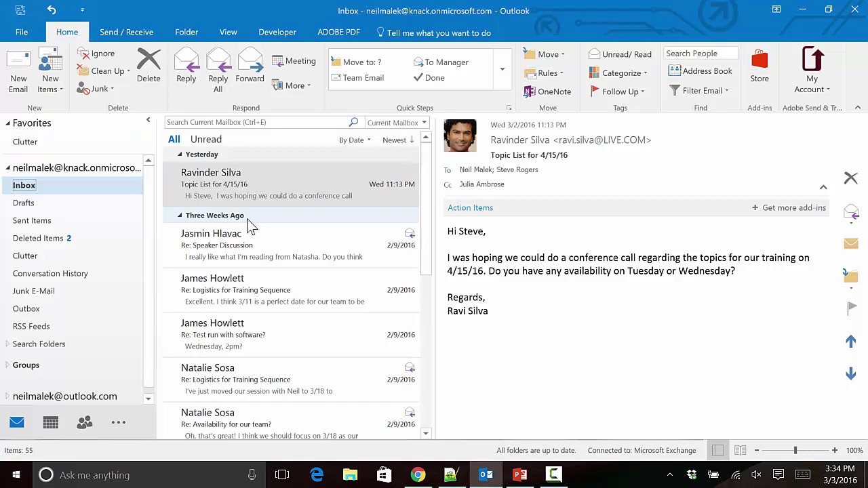
pyautogui.click(269, 202)
pyautogui.hotkey('alt', 'Tab')
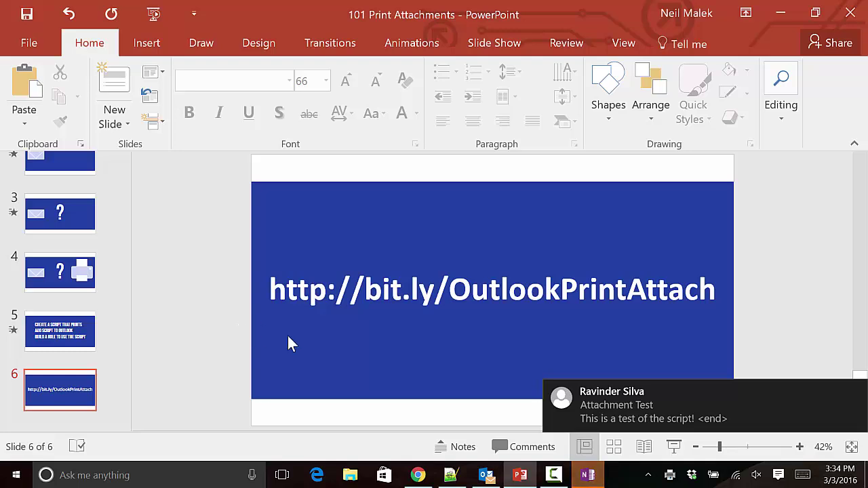
# Dismiss OneNote's printout location prompt, minimize OneNote and PowerPoint, and open the Attachment Test message.
pyautogui.moveTo(671, 476)
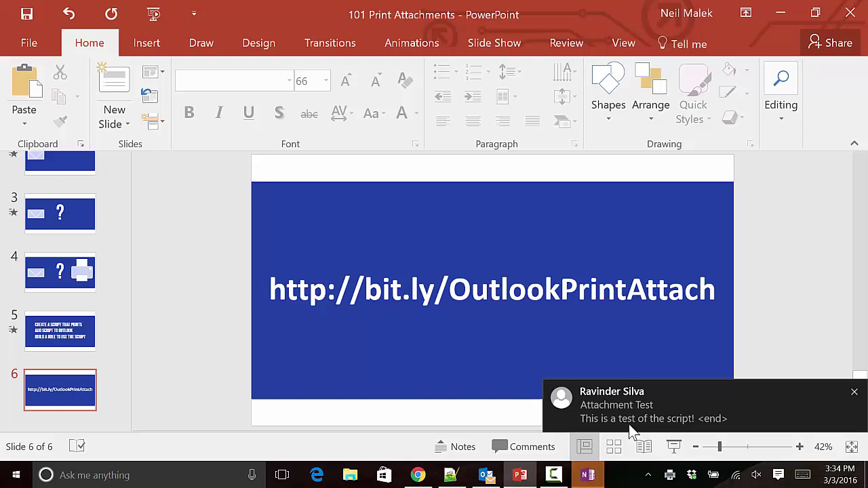
pyautogui.click(588, 477)
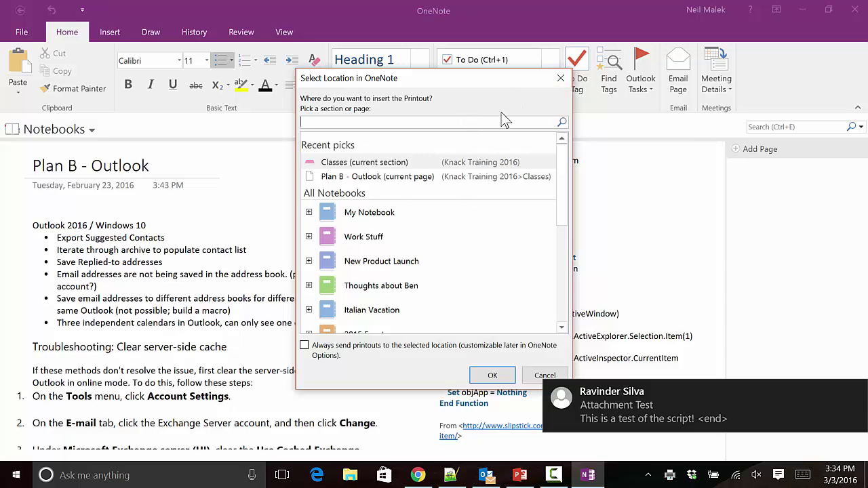
pyautogui.click(562, 78)
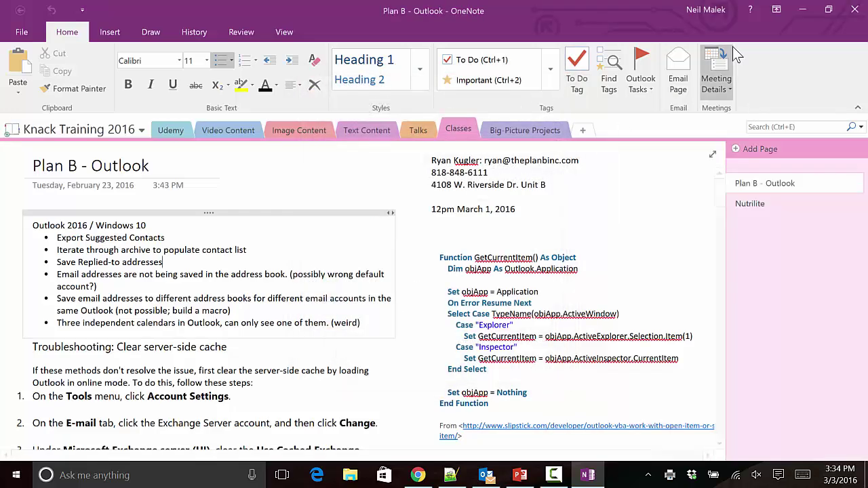
pyautogui.click(803, 10)
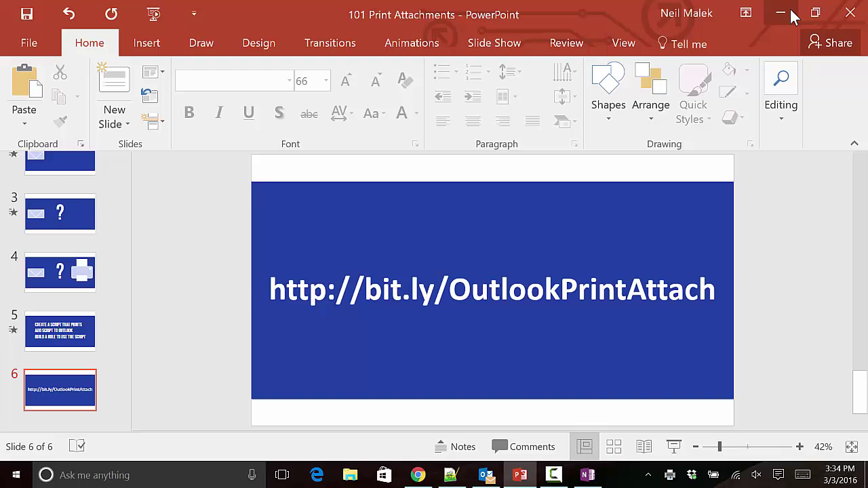
pyautogui.click(787, 13)
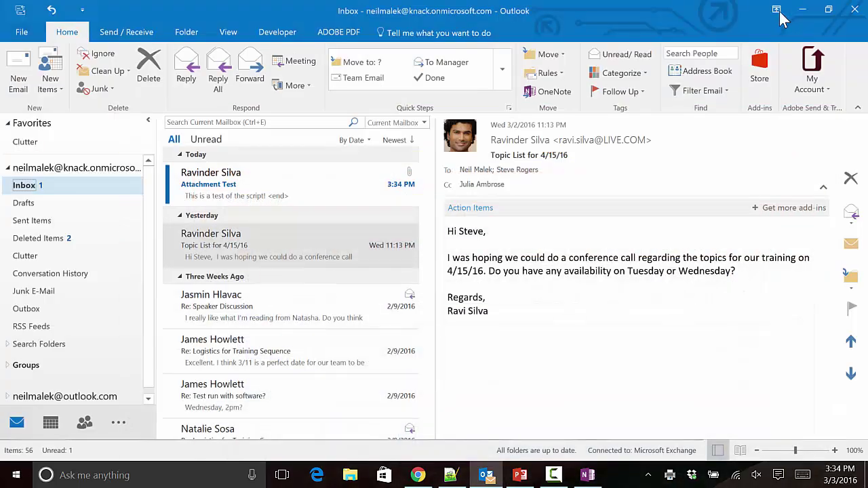
pyautogui.click(270, 181)
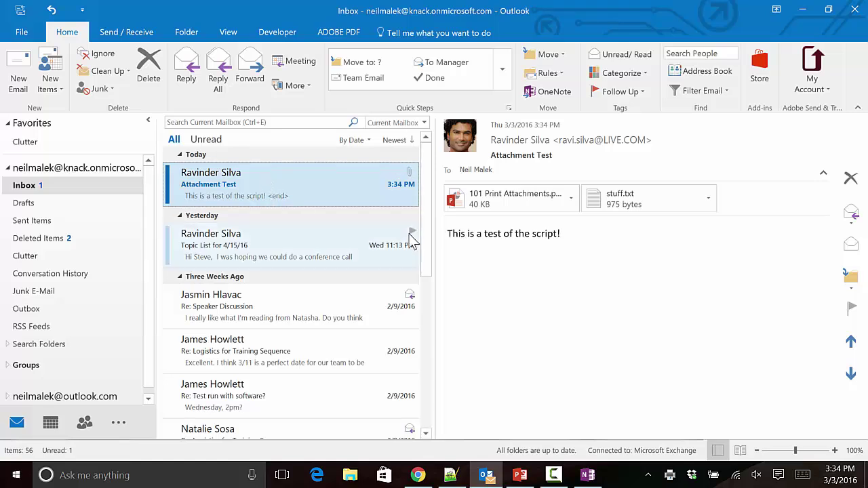